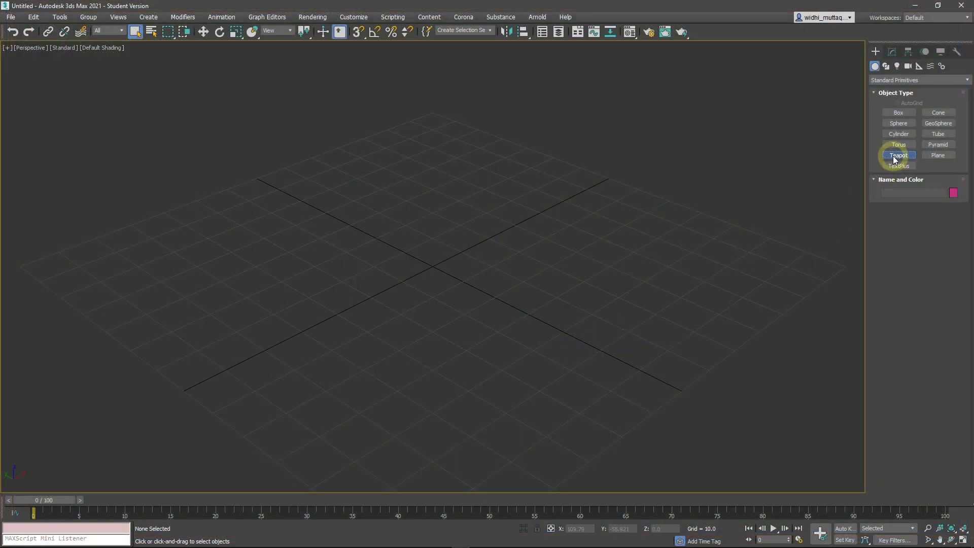
Step: Create a teapot by dragging it out from the grid centre
click(895, 157)
drag(431, 267, 483, 318)
right_click(546, 292)
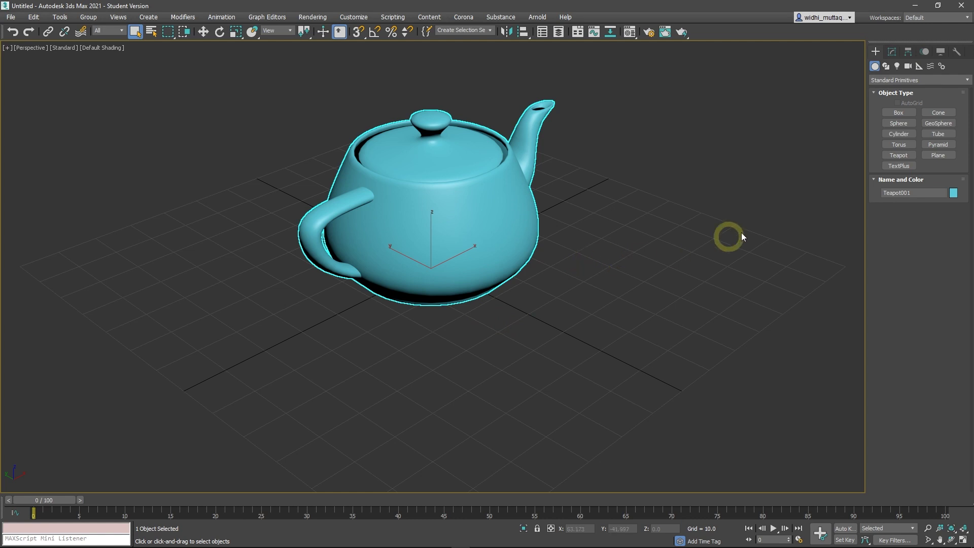
Step: Set the teapot radius to 26.341 and segments to 8, keeping the spout on
click(892, 52)
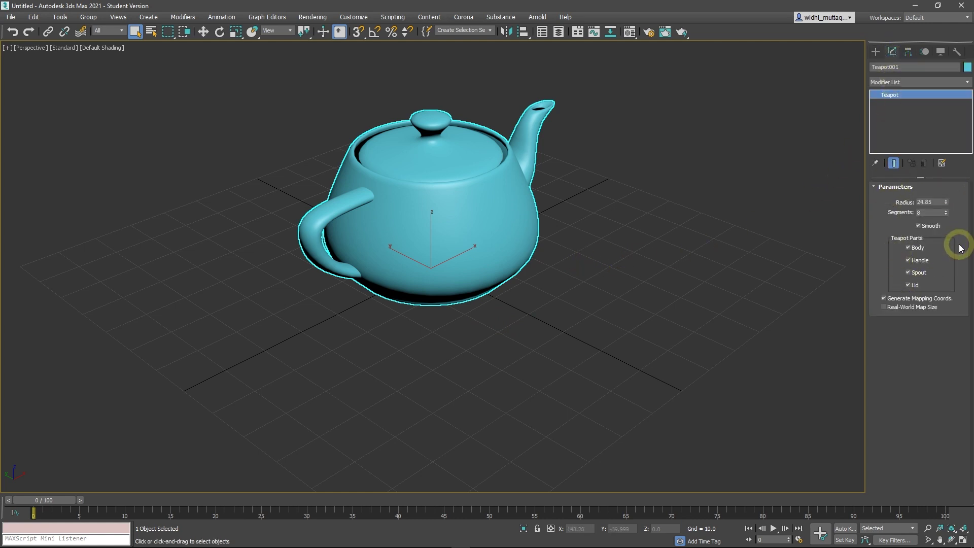
drag(946, 201, 950, 217)
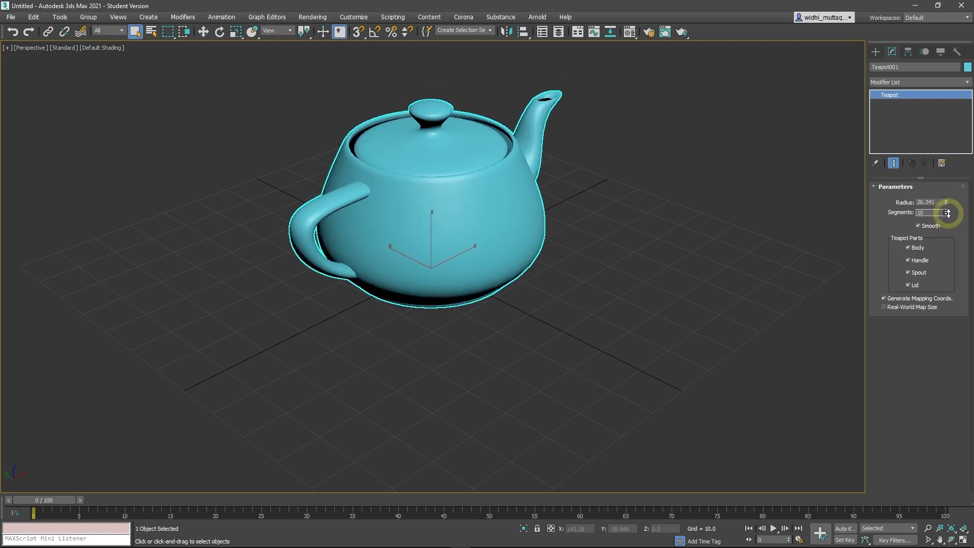
click(950, 216)
click(920, 226)
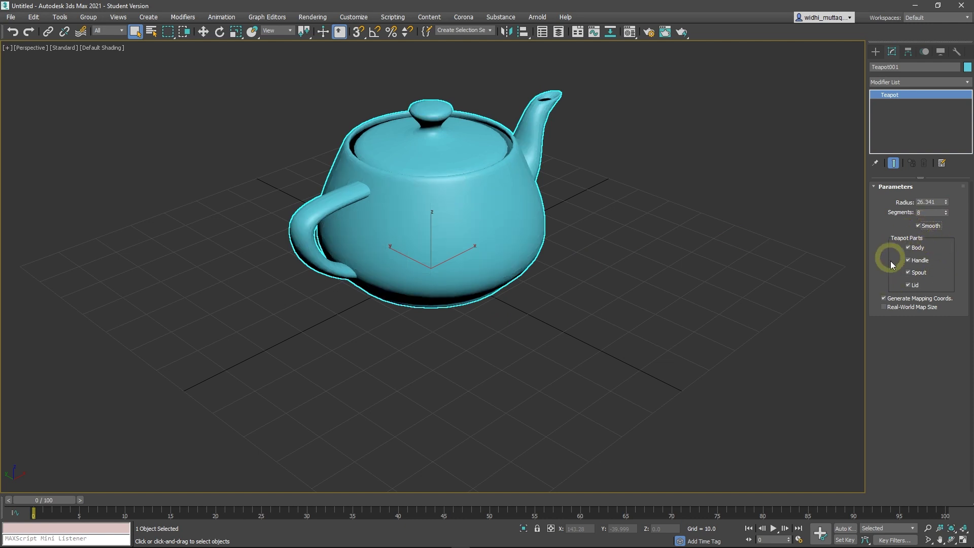
click(912, 260)
click(911, 260)
click(909, 273)
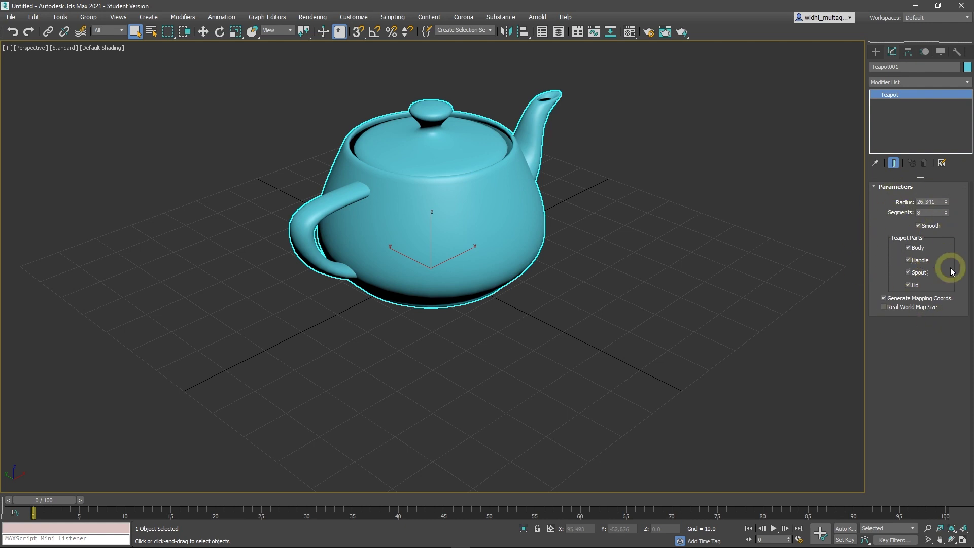
mouse_move(556, 275)
middle_down()
mouse_move(558, 314)
mouse_move(495, 308)
mouse_move(432, 284)
mouse_move(473, 274)
mouse_move(571, 291)
mouse_move(550, 286)
middle_up()
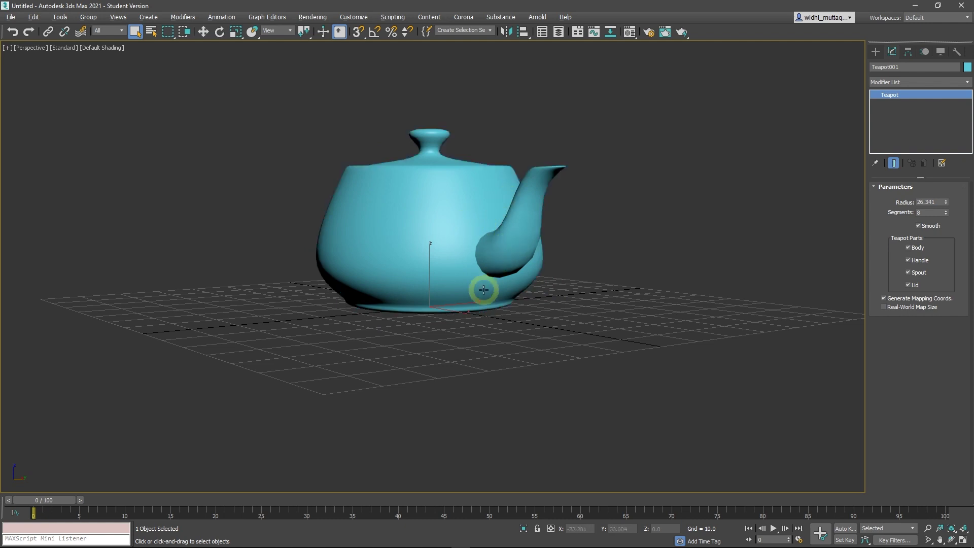
Step: Orbit the Perspective view to inspect the teapot side-on and from a higher angle
alt+middle_drag(483, 284, 513, 289)
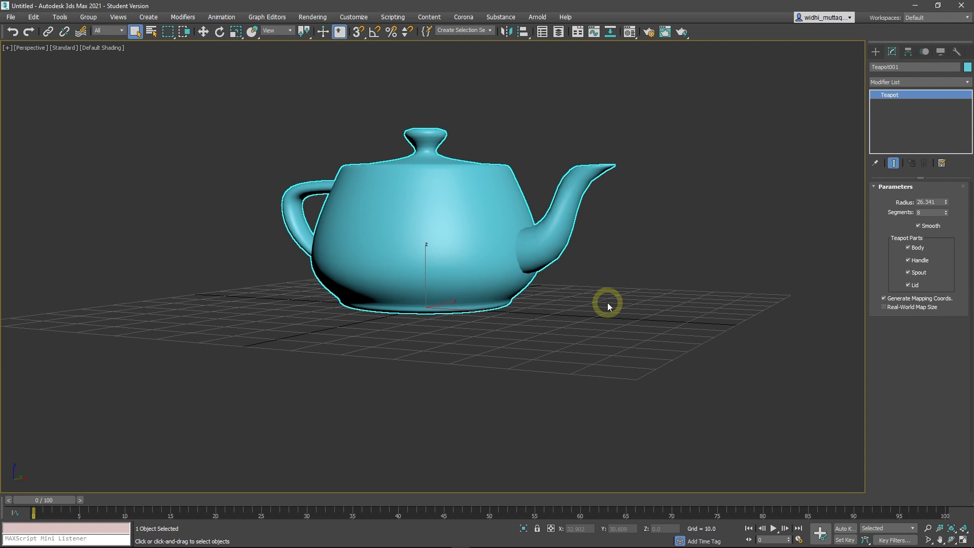
alt+middle_drag(564, 303, 516, 328)
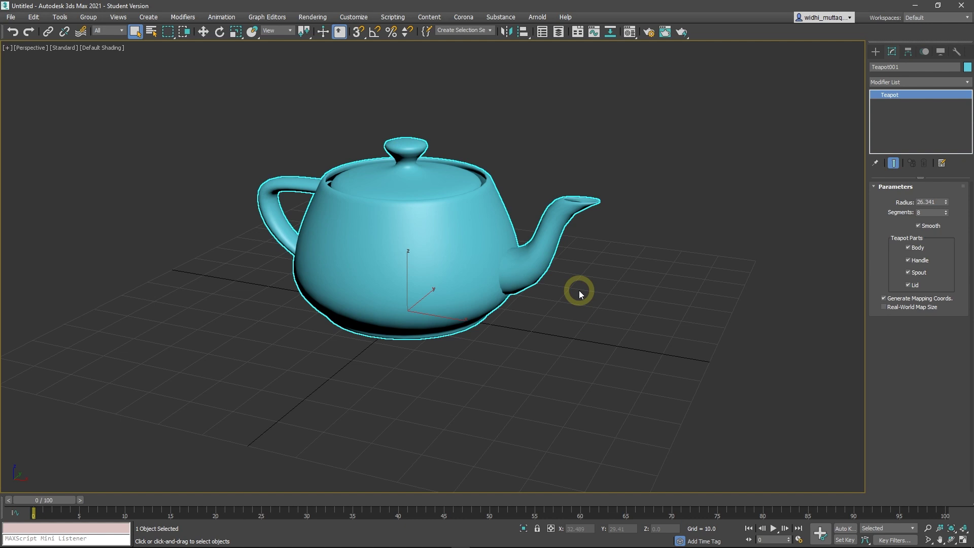
Step: Convert Teapot001 to an Editable Poly through its right-click Convert To menu
right_click(580, 292)
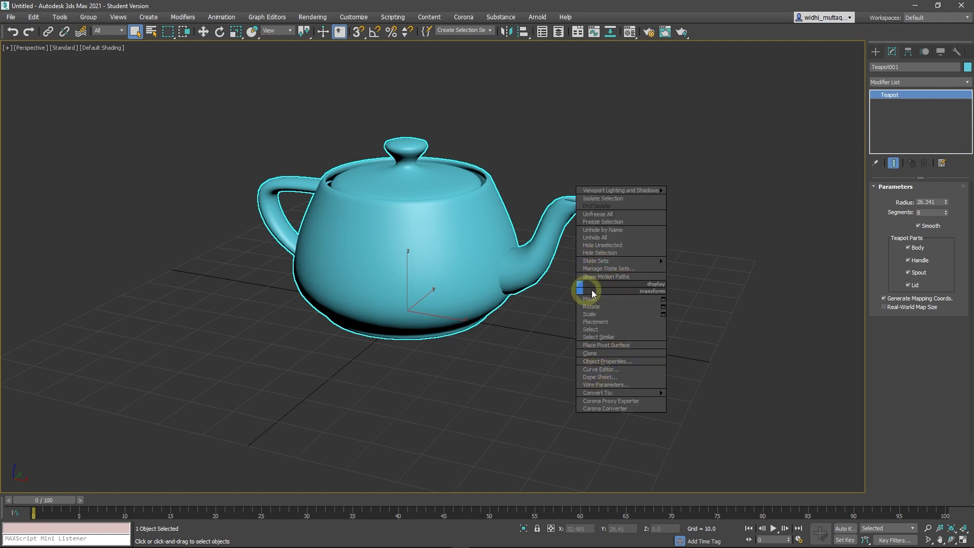
mouse_move(525, 388)
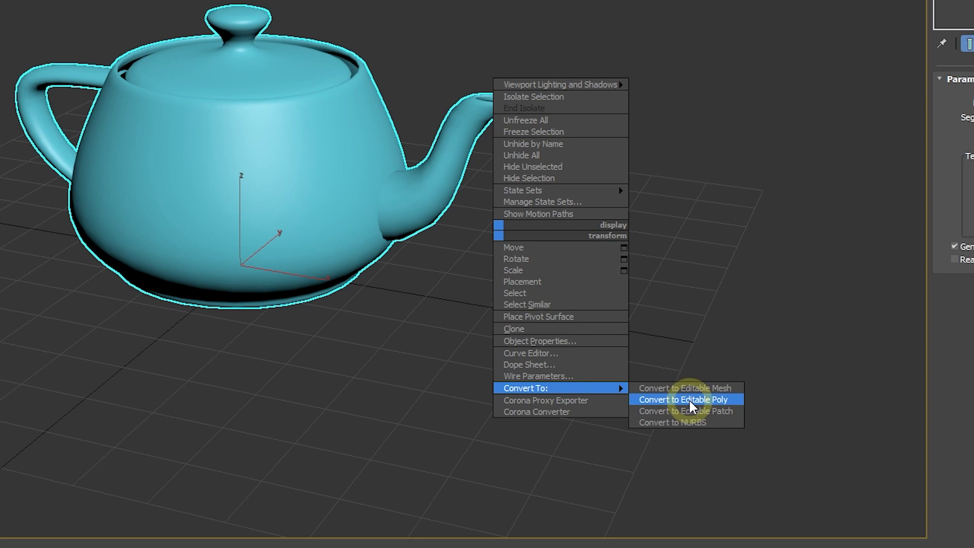
click(688, 399)
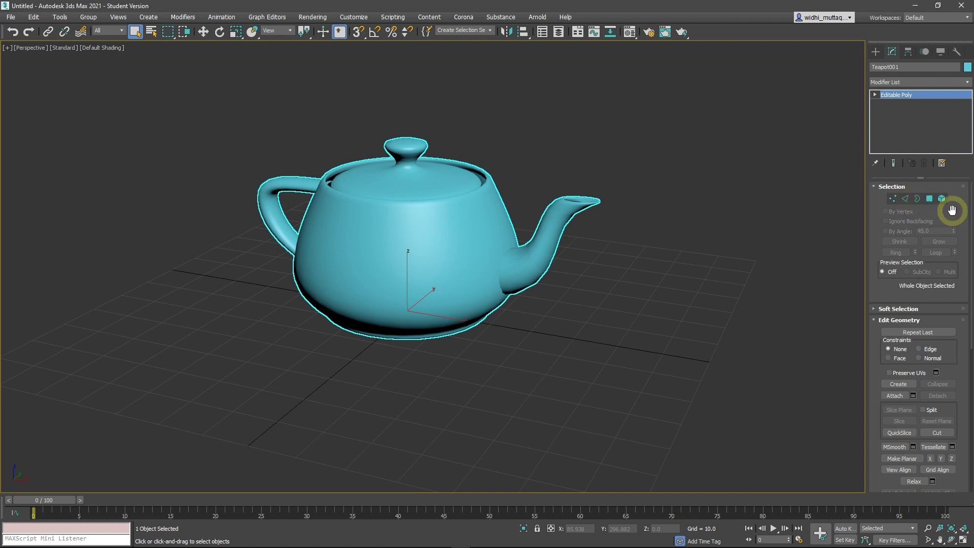
Step: Set the Perspective viewport shading to Edged Faces to show the teapot's wireframe
scroll(931, 375, down, 2)
scroll(931, 376, down, 2)
scroll(929, 376, up, 2)
scroll(929, 376, up, 2)
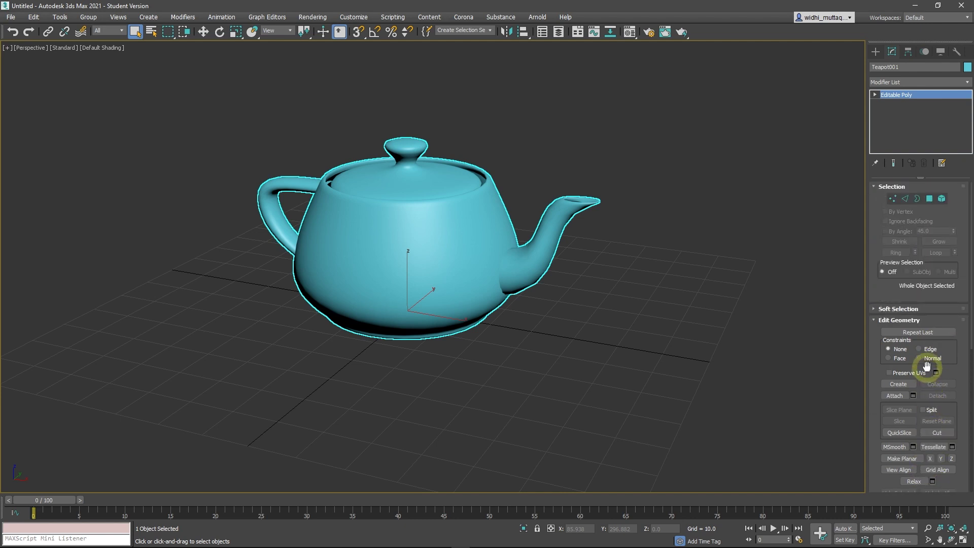
click(578, 33)
click(579, 32)
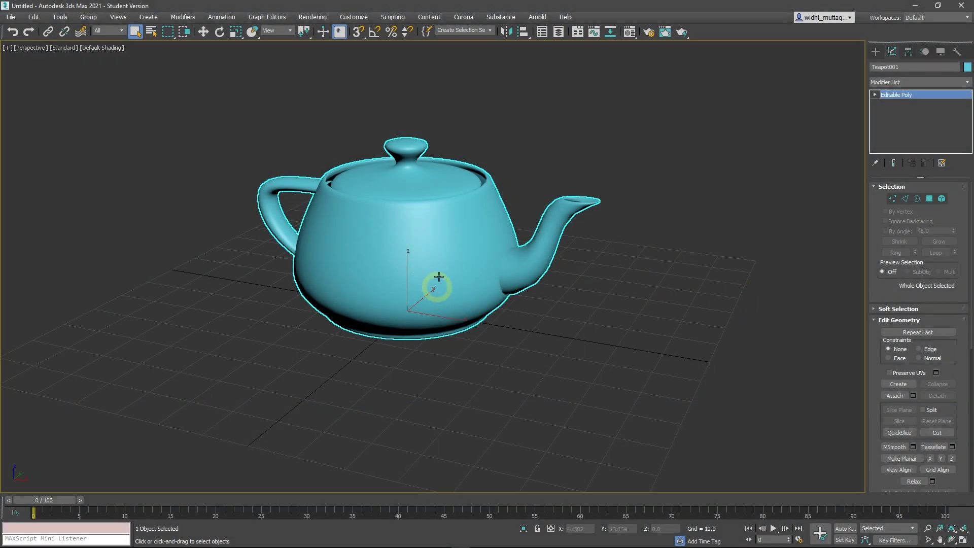
key(F4)
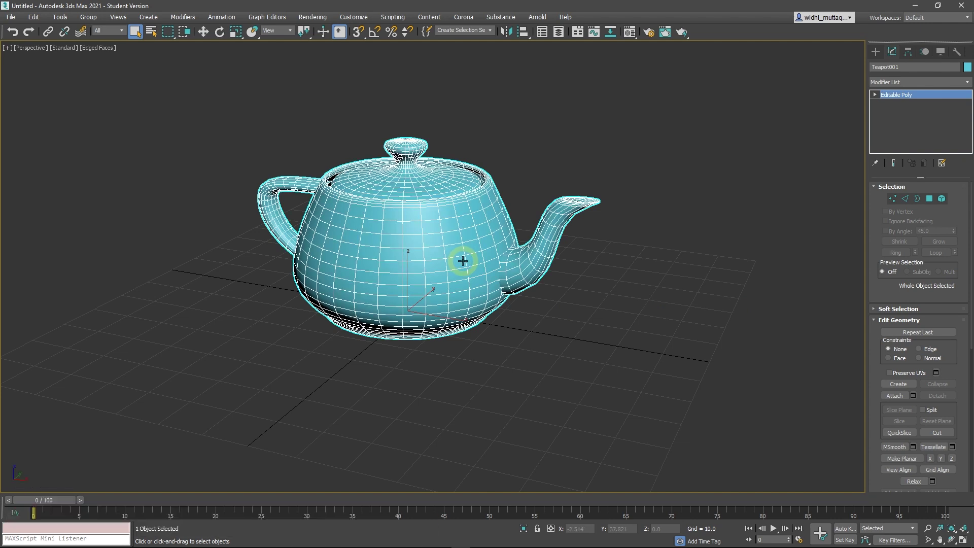
key(F4)
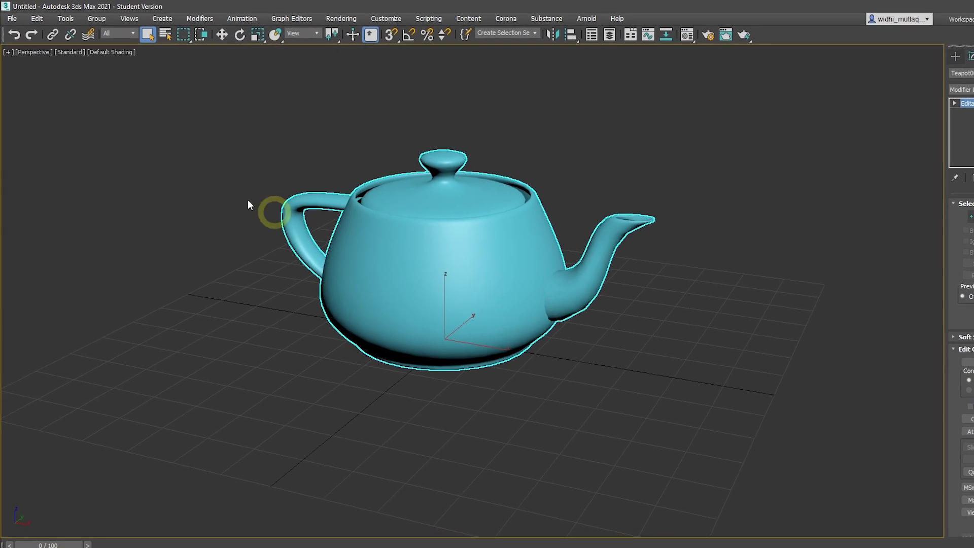
click(125, 58)
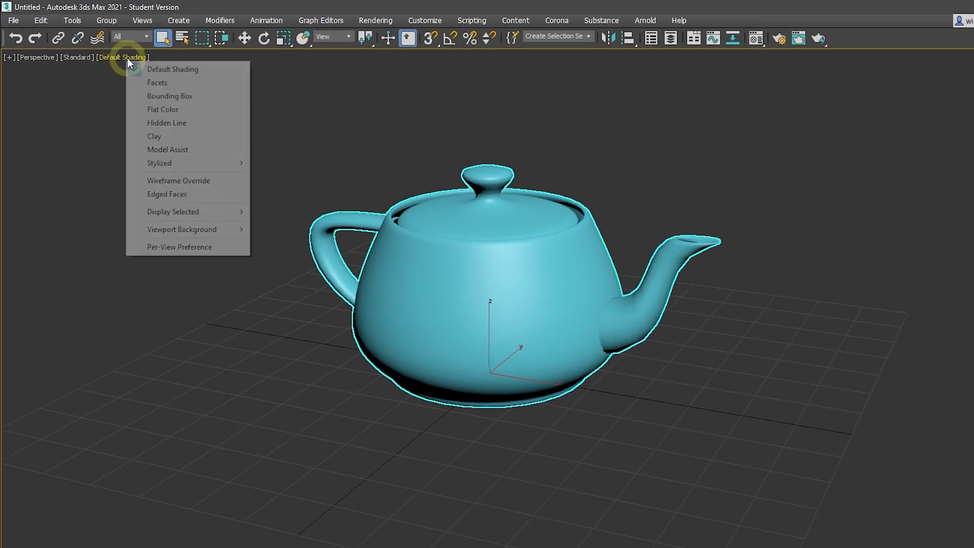
click(170, 196)
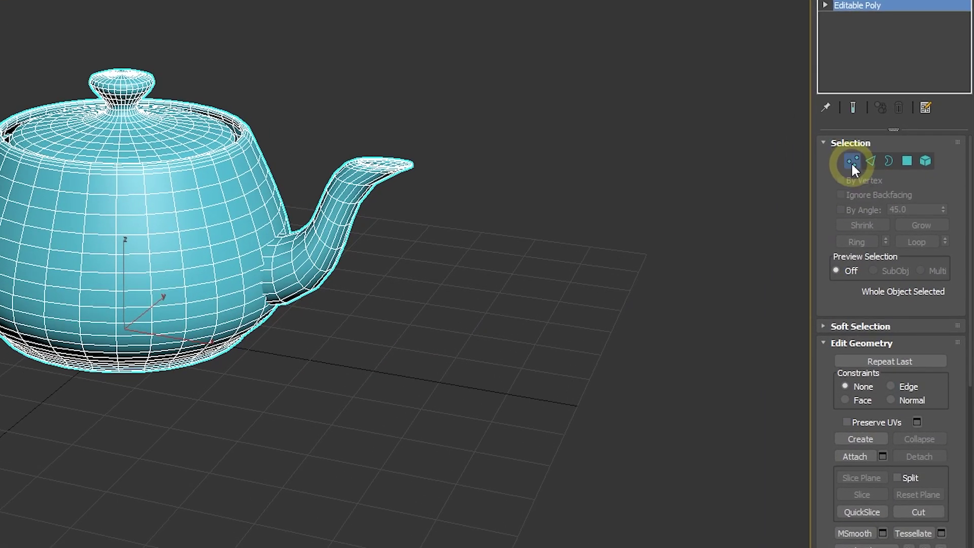
Step: Enter Vertex mode and marquee-select a 184-vertex patch on the teapot body
click(851, 162)
middle_drag(248, 312, 245, 334)
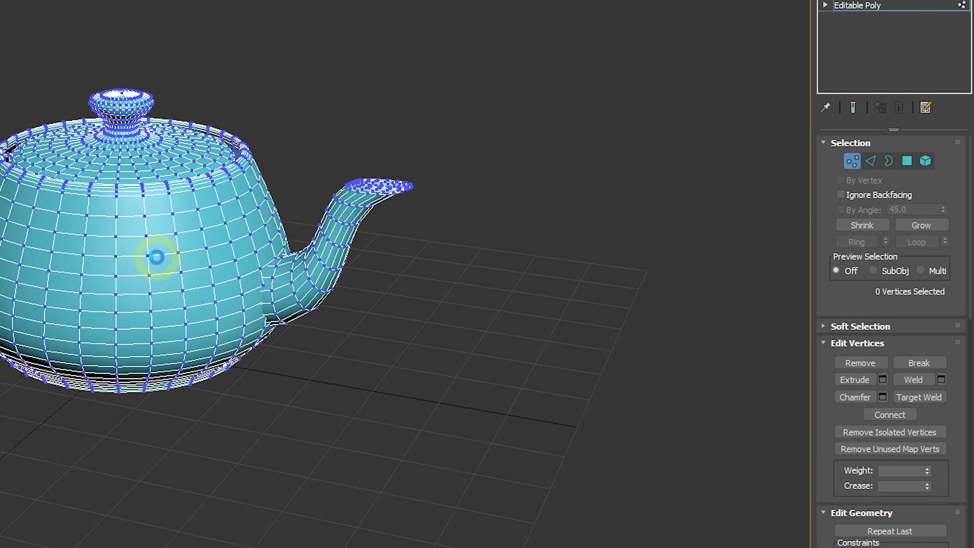
scroll(152, 257, up, 3)
drag(364, 82, 598, 303)
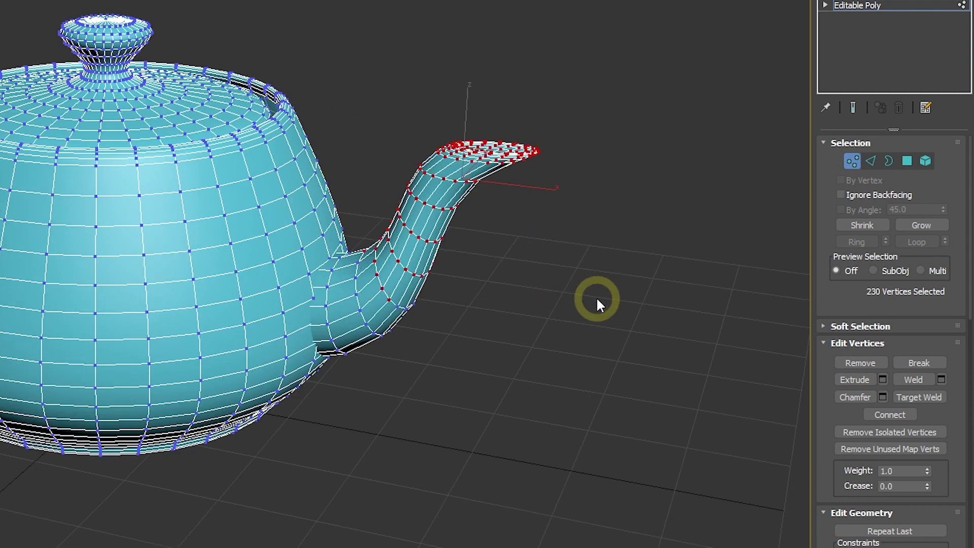
click(569, 213)
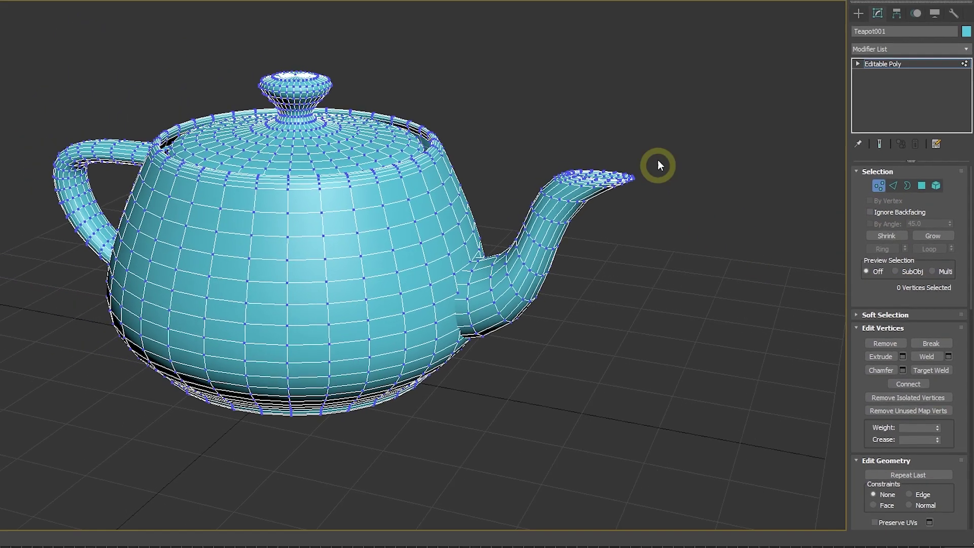
drag(697, 147, 600, 275)
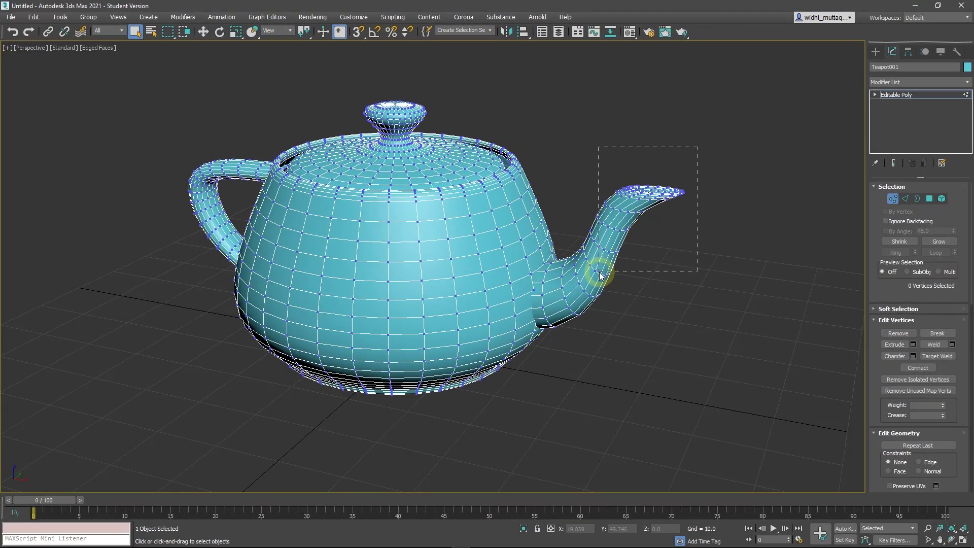
drag(543, 124, 370, 245)
mouse_move(159, 124)
ctrl+mouse_down()
mouse_move(371, 318)
mouse_move(170, 254)
ctrl+mouse_up()
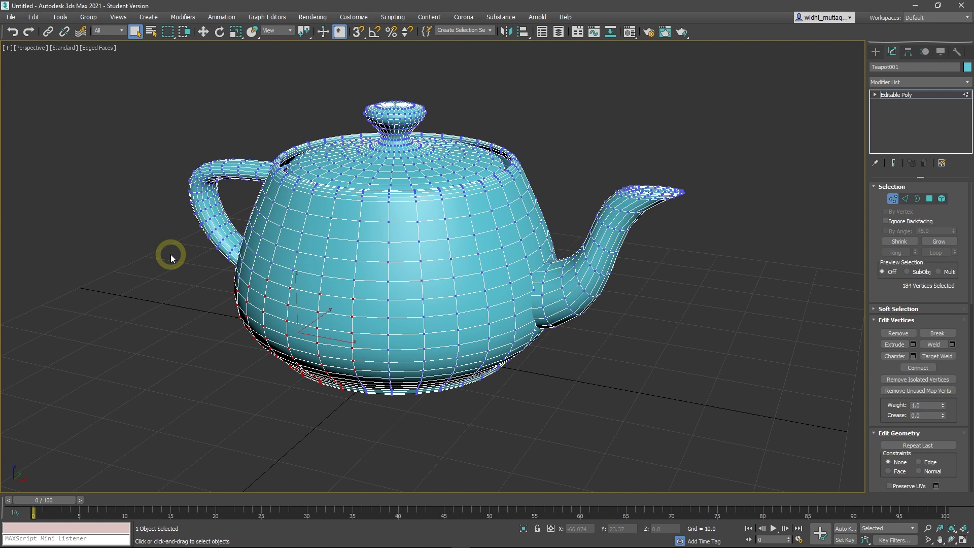
Step: Use Lasso selection to end with 721 vertices around the spout tip and lid rim
click(172, 34)
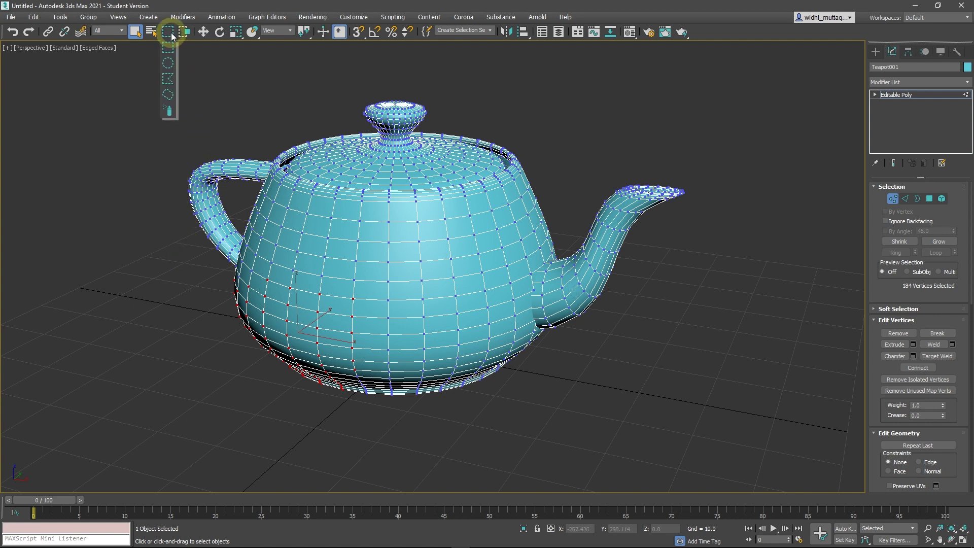
drag(172, 35, 173, 96)
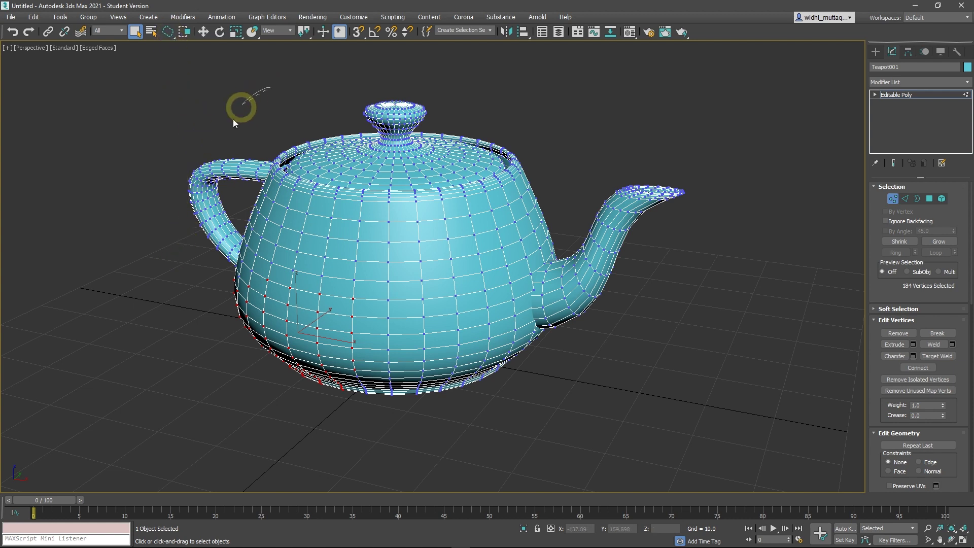
drag(234, 121, 312, 86)
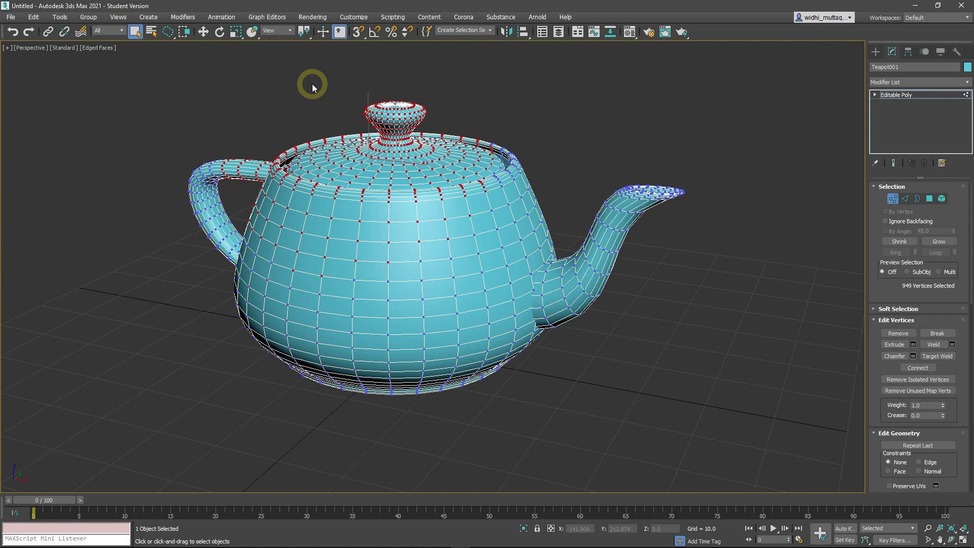
mouse_move(496, 191)
ctrl+mouse_down()
mouse_move(528, 225)
mouse_move(531, 394)
mouse_move(635, 359)
ctrl+mouse_up()
alt+drag(582, 126, 543, 111)
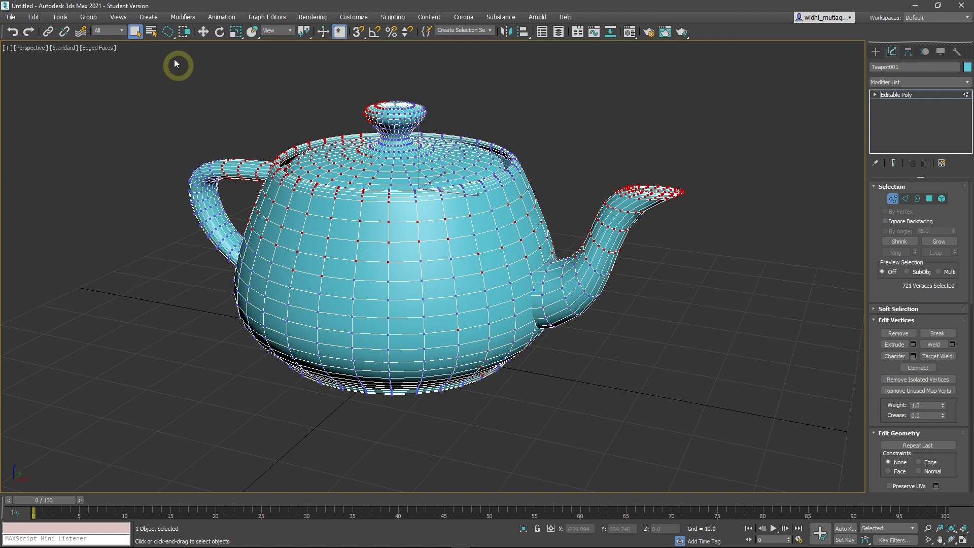
mouse_move(167, 32)
mouse_down()
mouse_move(169, 60)
mouse_move(169, 48)
mouse_up()
Step: Try moving, rotating and scaling the selected vertices, undo each, then deselect all
click(202, 32)
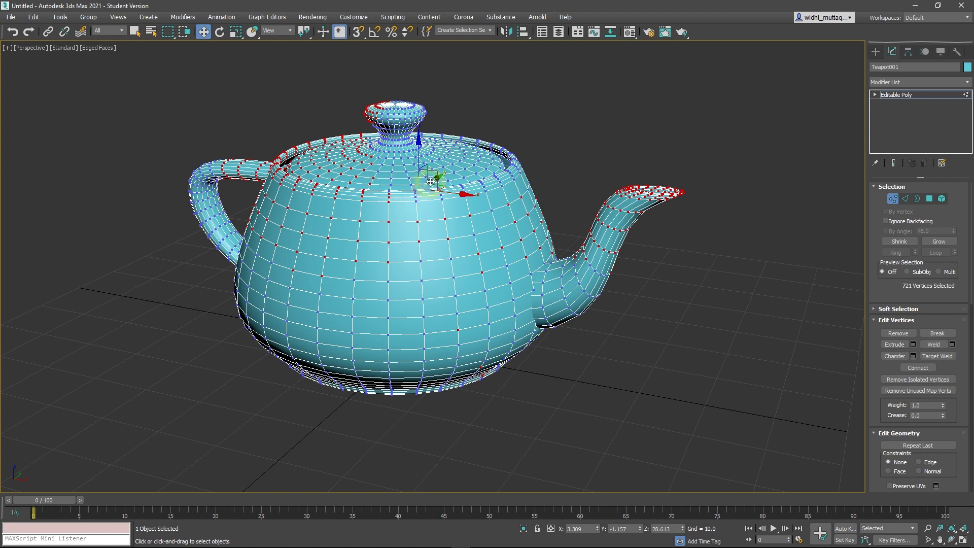
drag(434, 181, 404, 181)
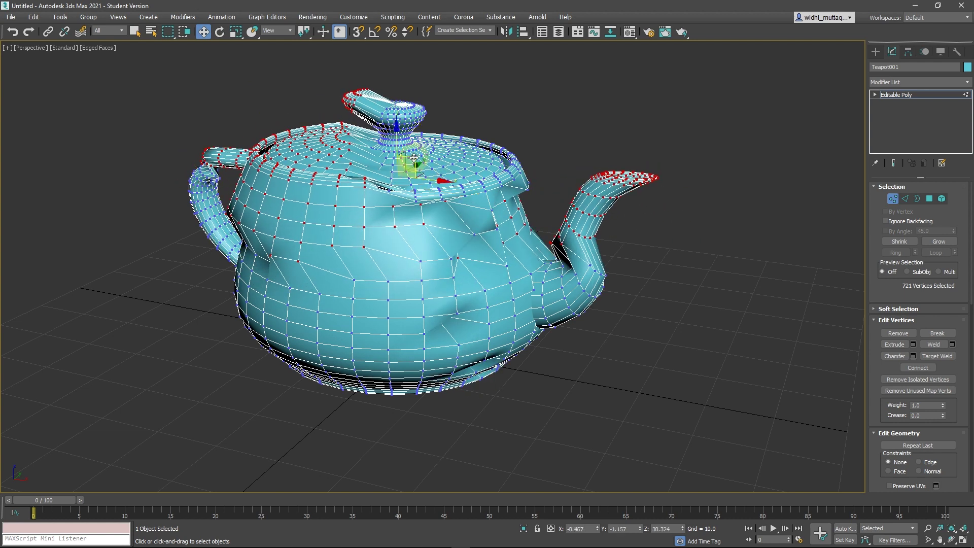
key(ctrl+z)
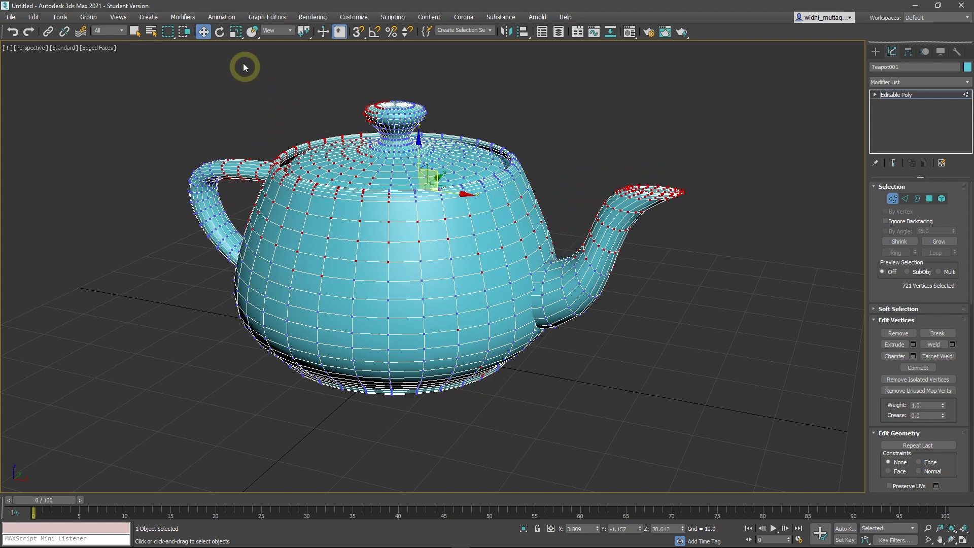
click(220, 34)
mouse_move(381, 186)
mouse_down()
mouse_move(428, 213)
mouse_move(392, 185)
mouse_up()
key(ctrl+z)
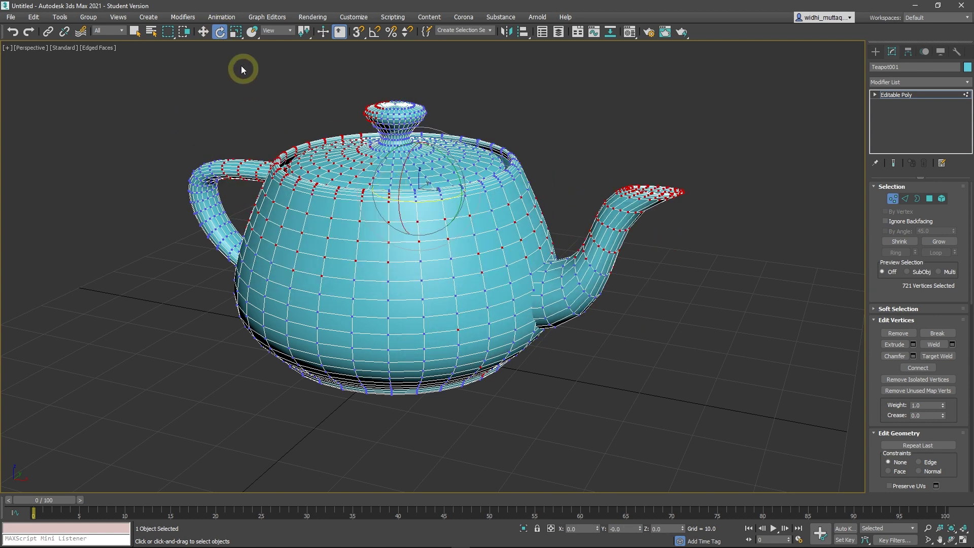
click(237, 34)
drag(421, 182, 418, 165)
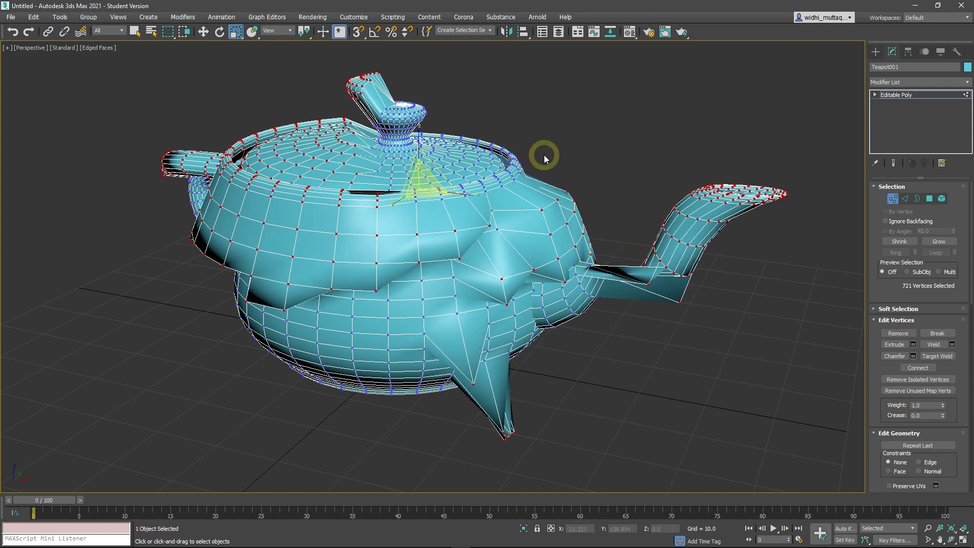
key(ctrl+z)
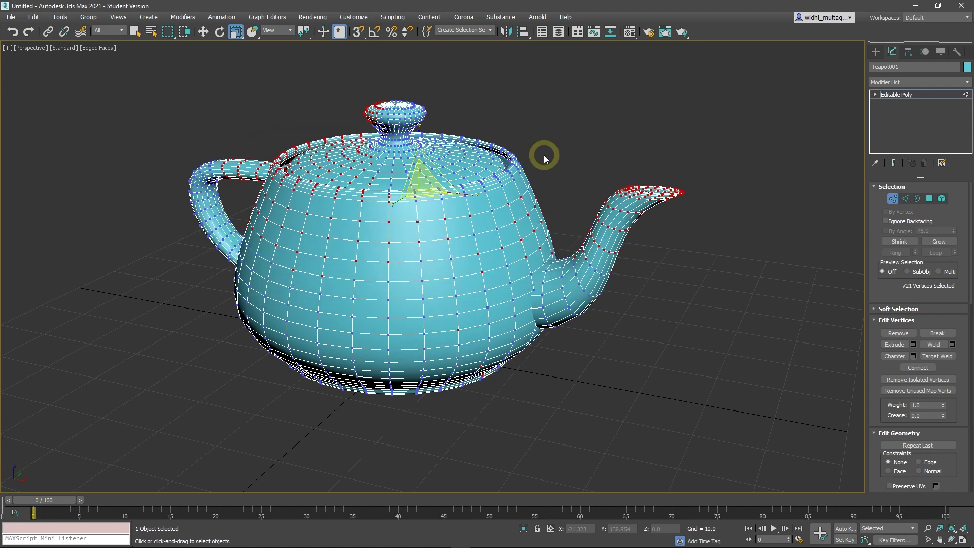
click(544, 154)
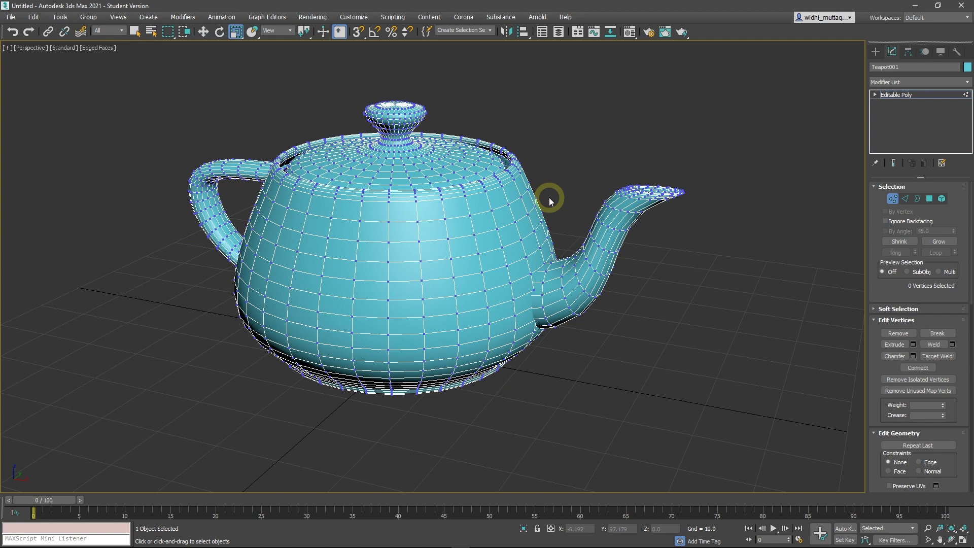
Step: Create a second, smaller teapot to the right of the first and frame both
scroll(549, 197, down, 3)
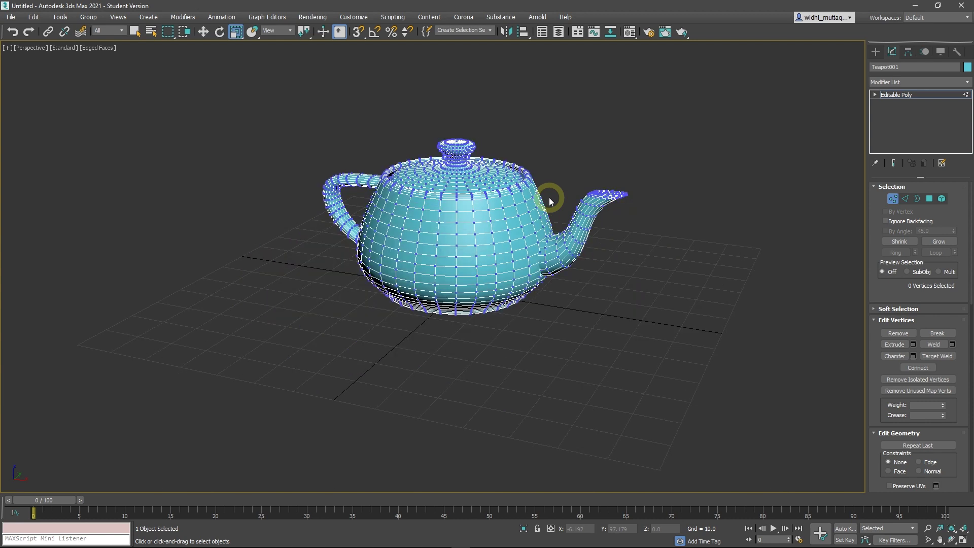
click(875, 52)
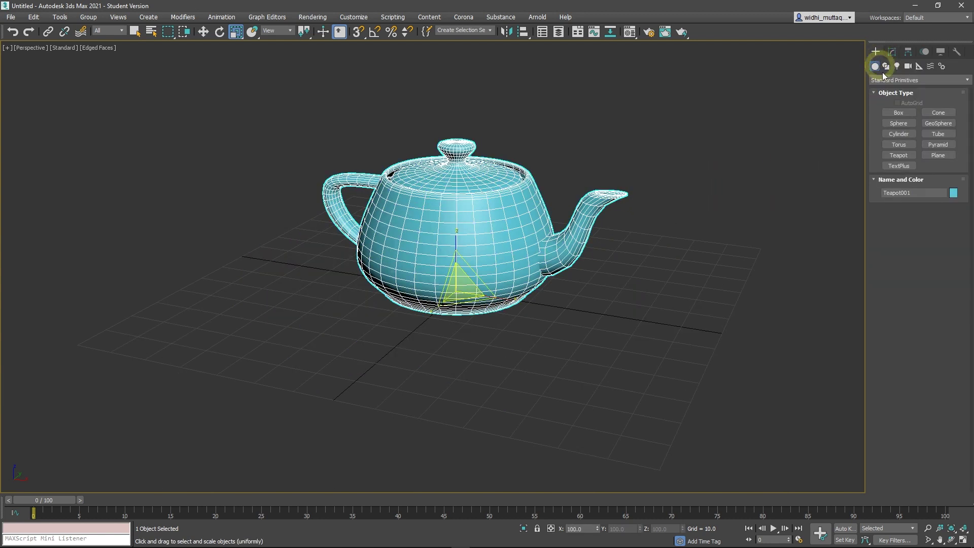
click(898, 155)
drag(702, 257, 717, 275)
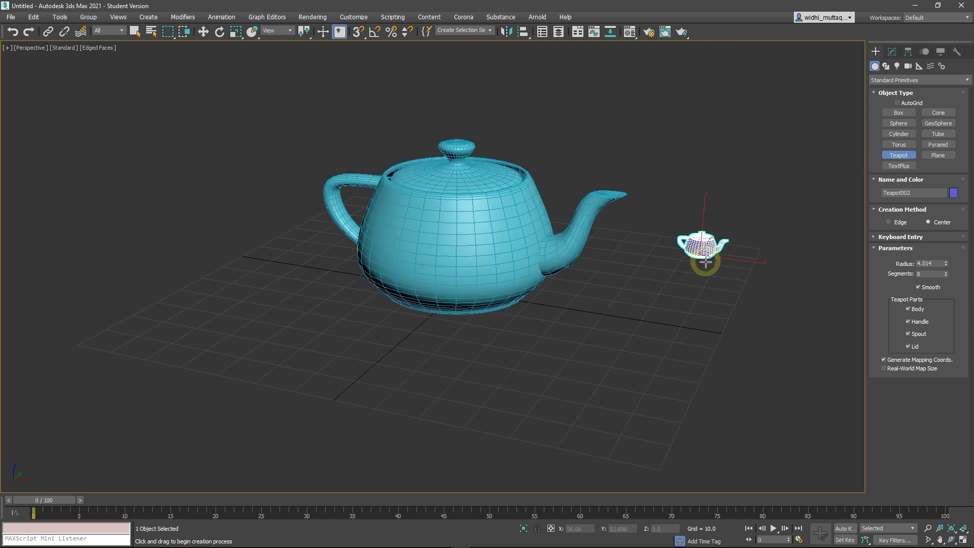
middle_drag(717, 274, 616, 284)
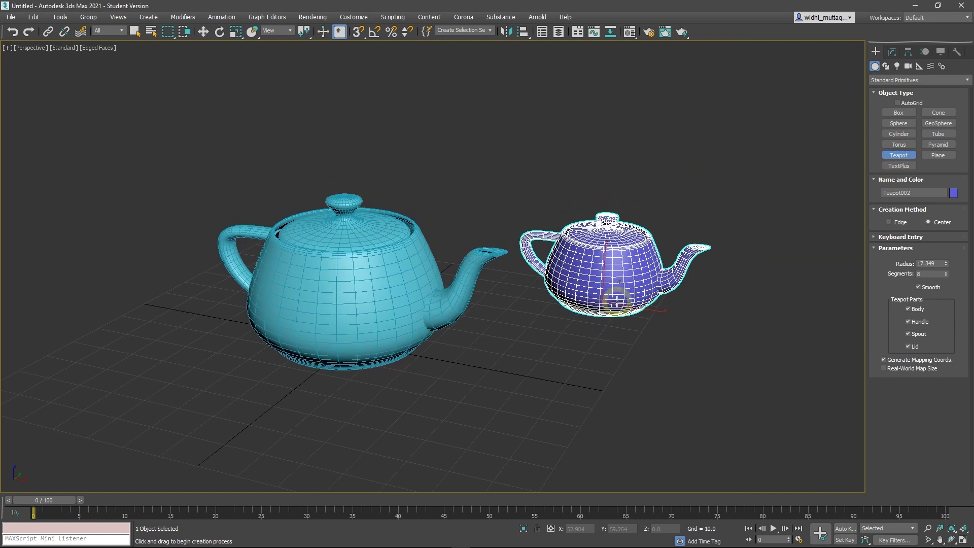
scroll(638, 291, up, 3)
Step: Convert the new teapot, Teapot002, to an Editable Poly
key(r)
right_click(638, 292)
mouse_move(662, 393)
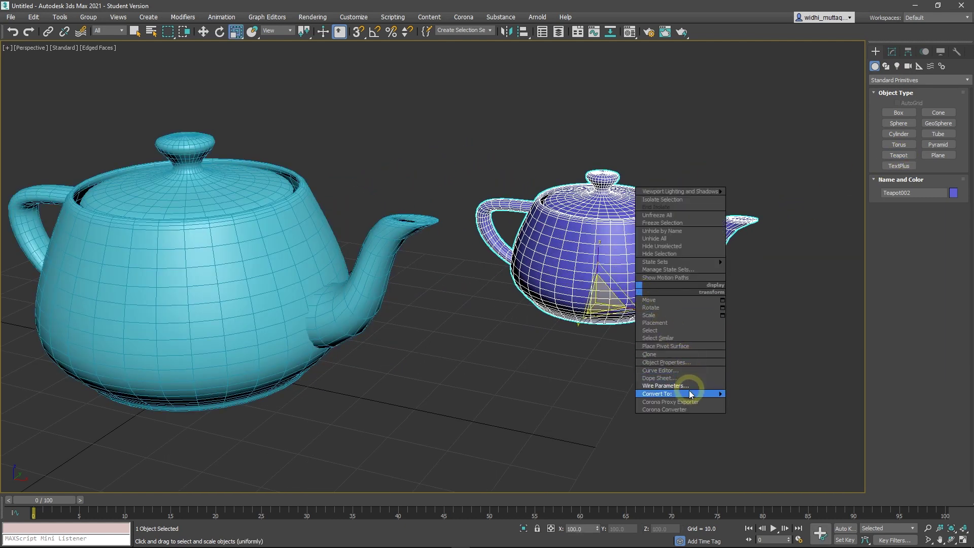
click(760, 401)
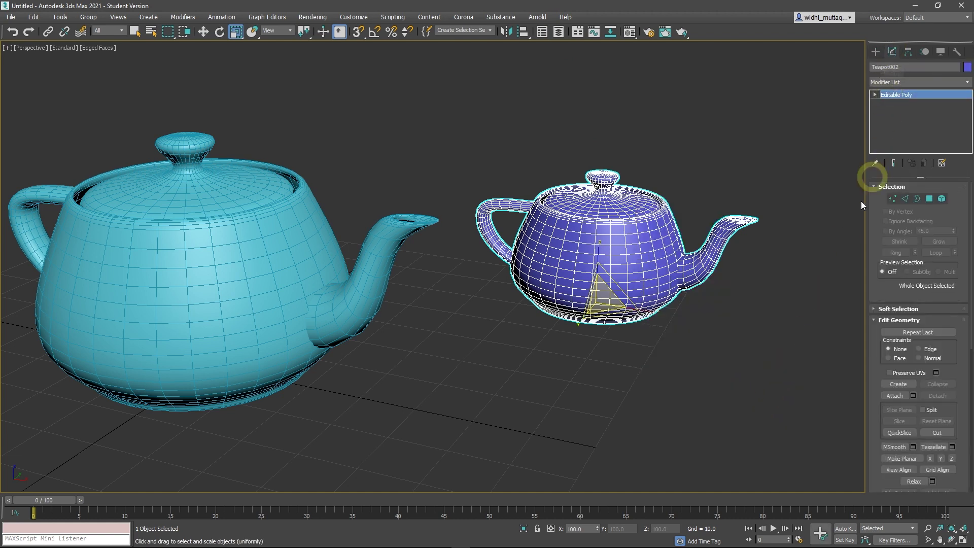
Step: Test vertex selections on Teapot002, then exit Vertex mode and deselect it
click(892, 198)
key(q)
drag(761, 278, 703, 216)
drag(670, 152, 537, 324)
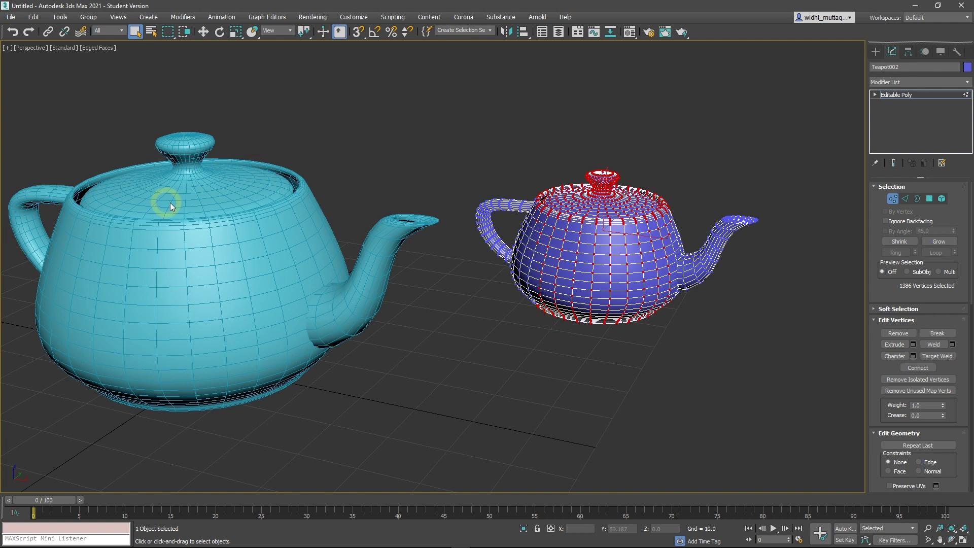
click(171, 223)
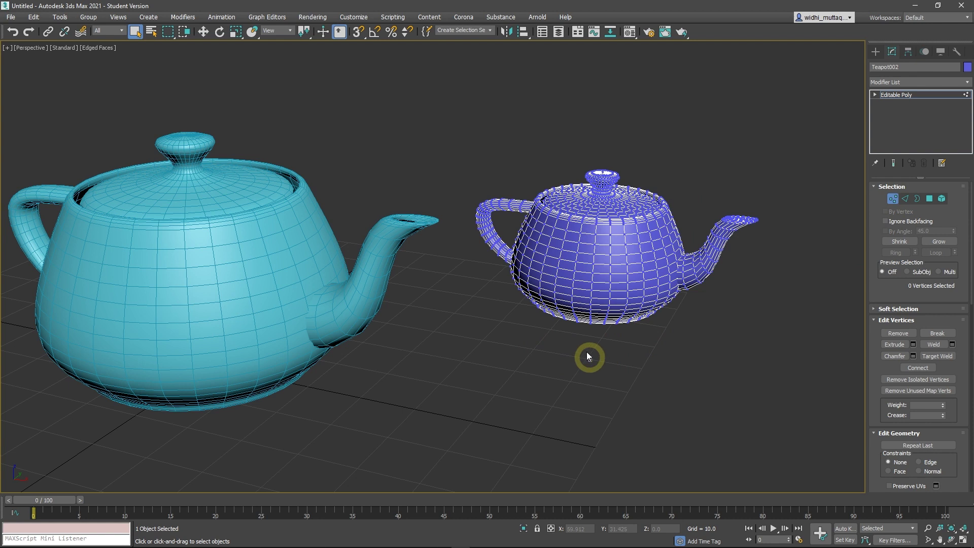
drag(606, 183, 665, 243)
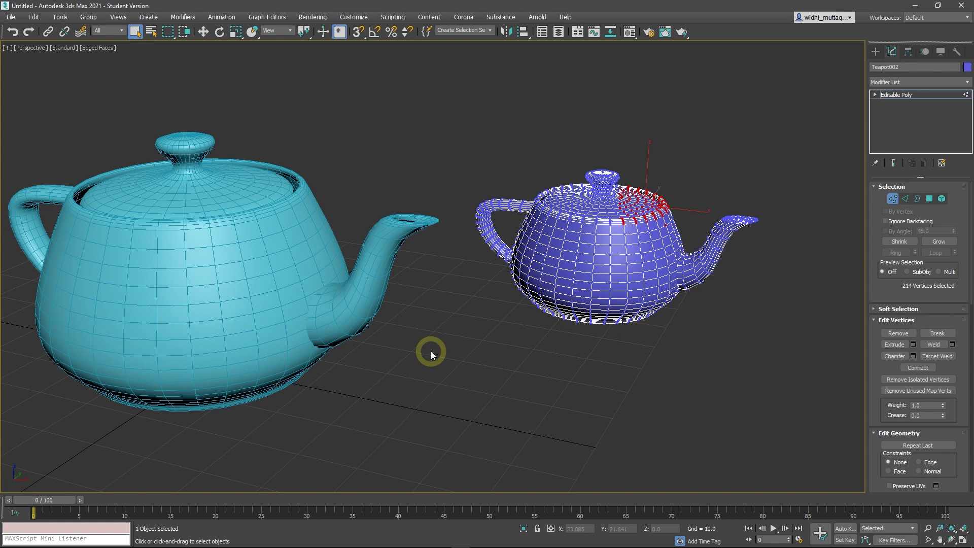
click(894, 202)
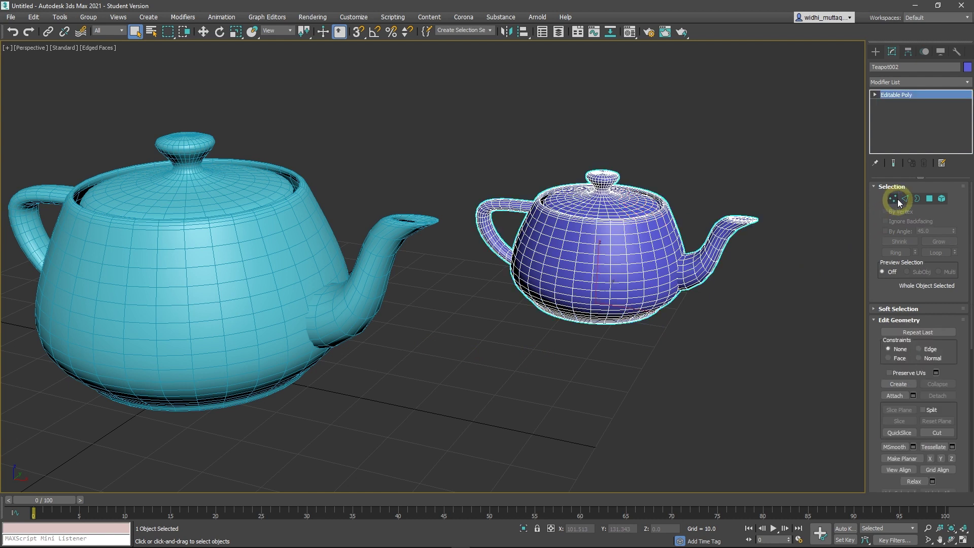
click(759, 317)
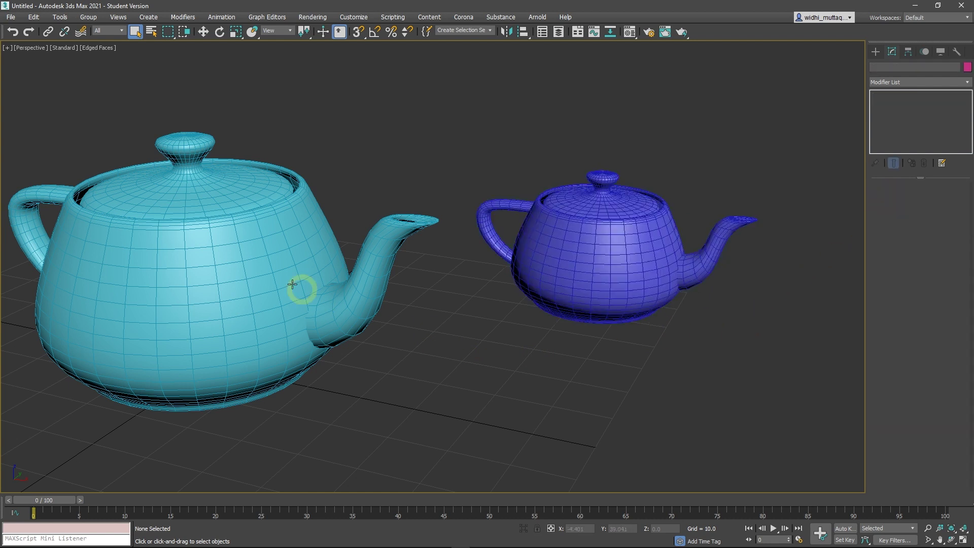
Step: Reselect the original teapot, Teapot001
click(300, 284)
click(565, 280)
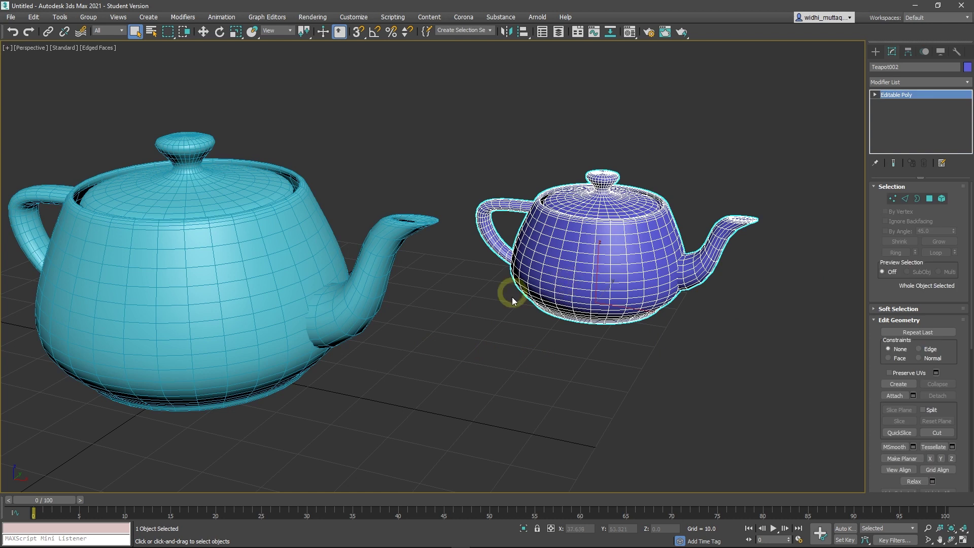
click(268, 307)
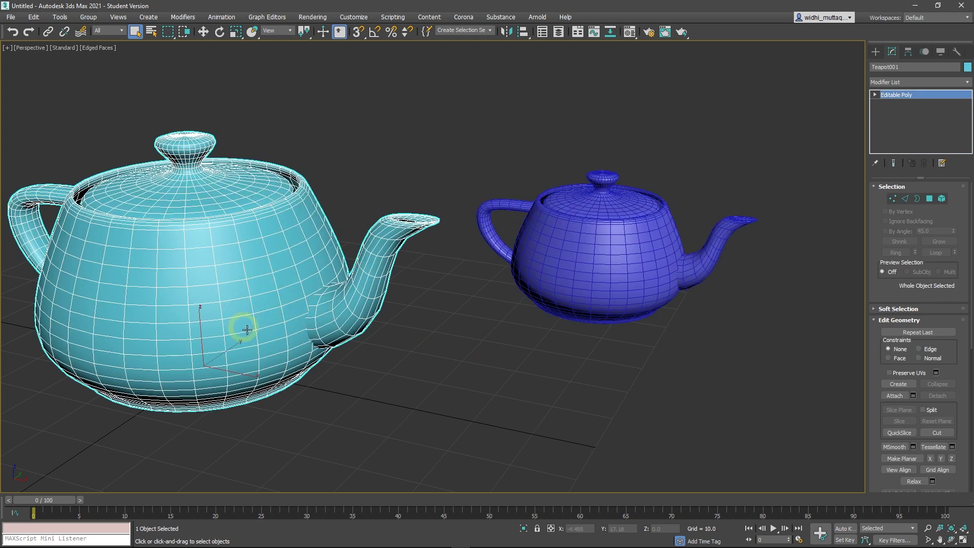
Step: Test and clear a vertex selection on Teapot001, recentre it, and enter Edge mode
click(893, 199)
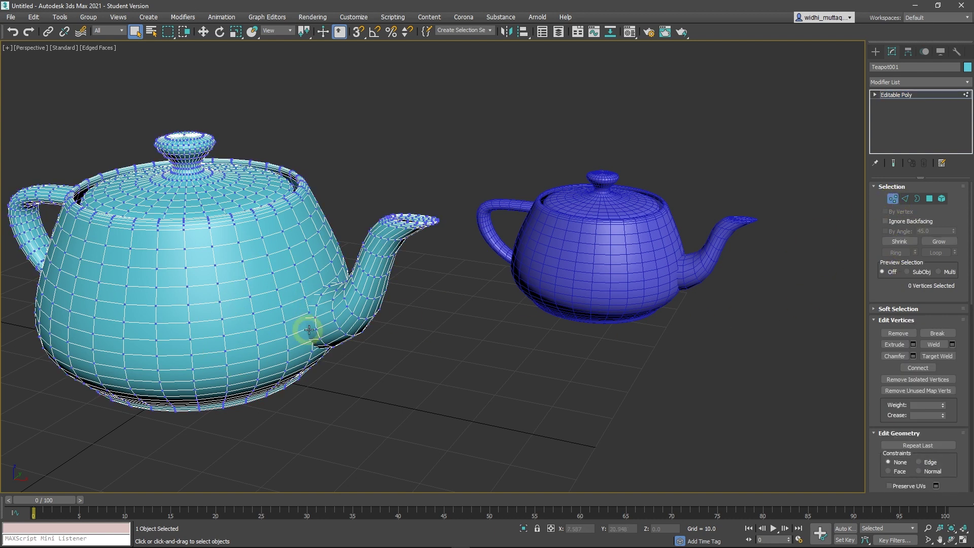
middle_drag(308, 330, 369, 333)
drag(318, 267, 435, 423)
drag(256, 287, 121, 401)
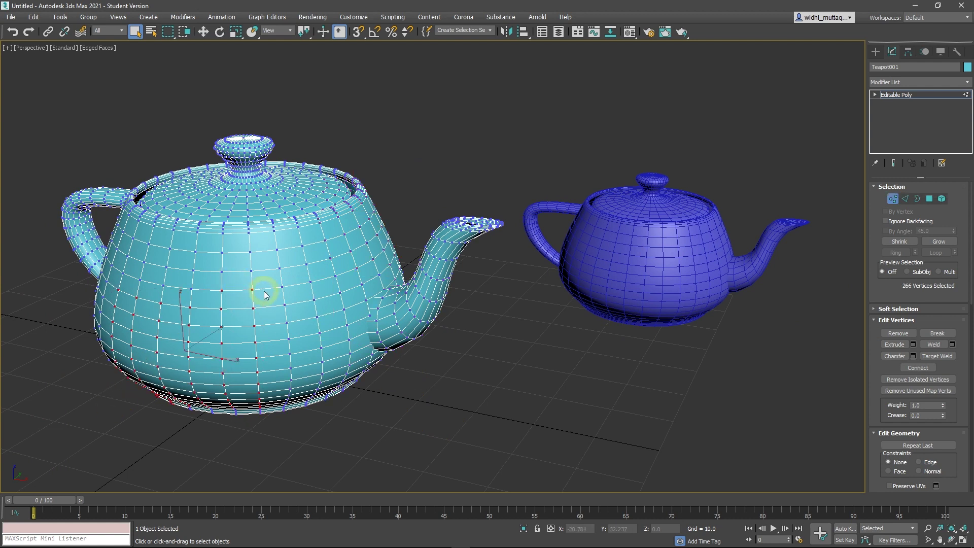
click(708, 290)
middle_drag(311, 352, 504, 351)
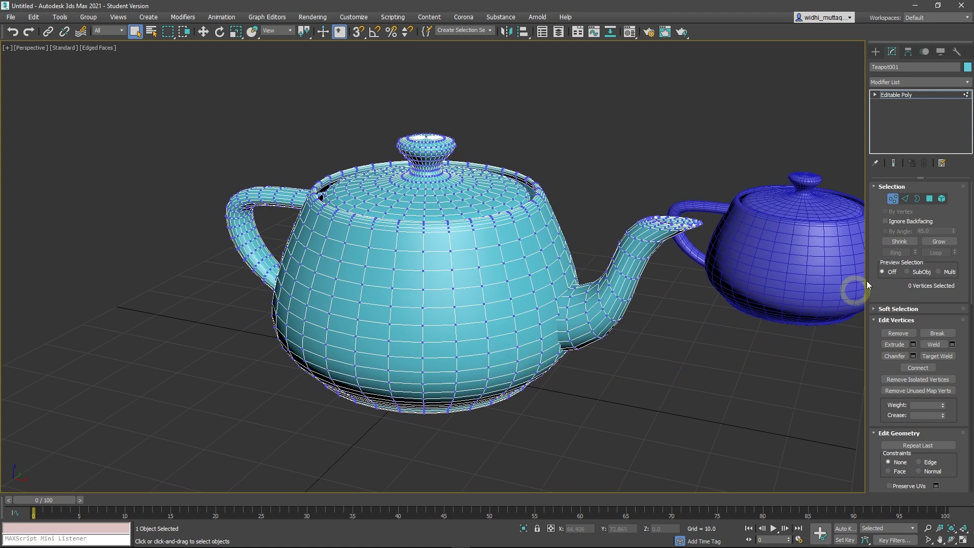
click(906, 200)
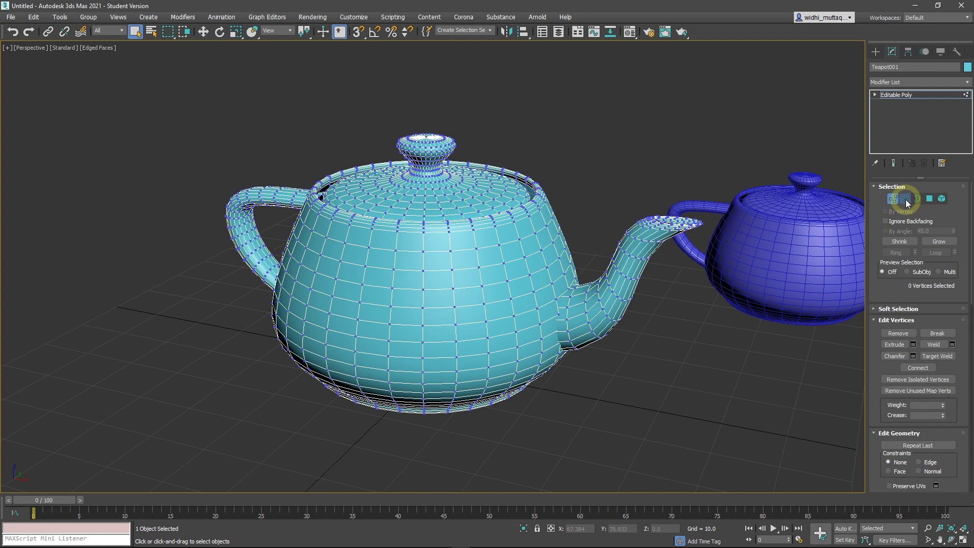
Step: Marquee-select the edges across Teapot001's upper-left body and lid
click(459, 307)
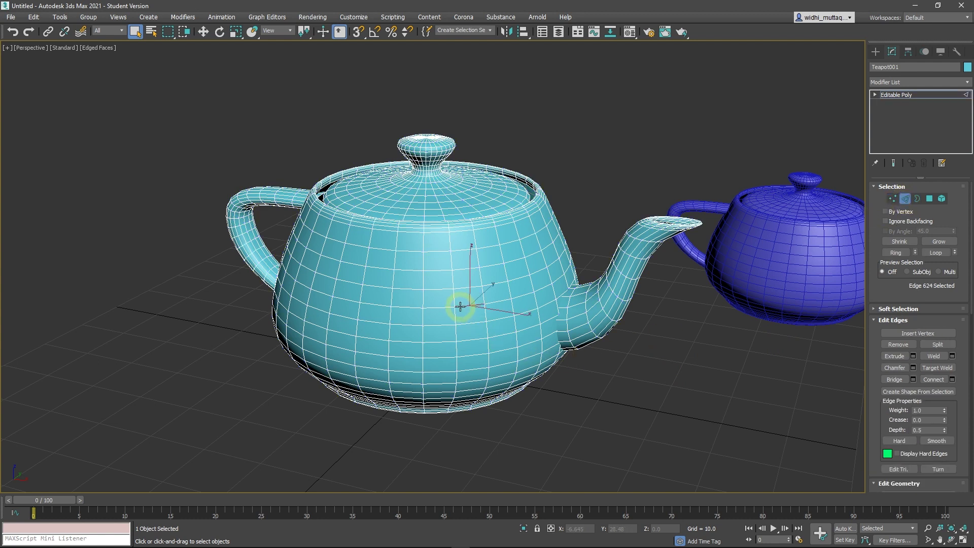
click(408, 307)
click(426, 333)
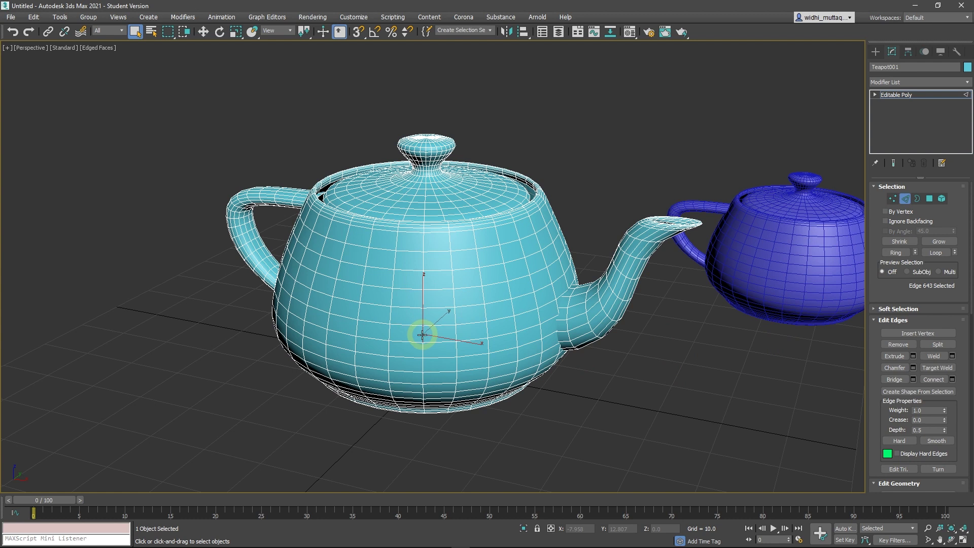
click(421, 351)
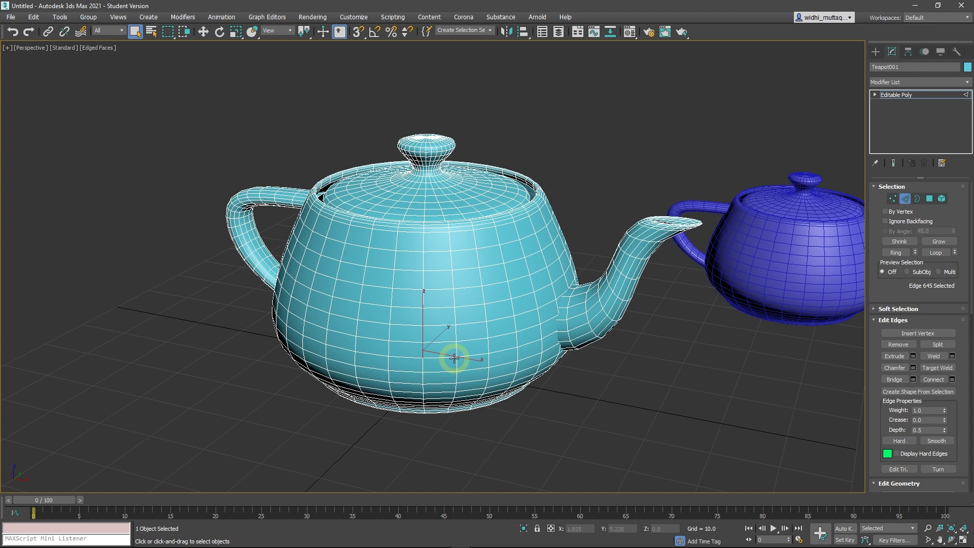
click(264, 152)
drag(387, 226, 390, 224)
drag(273, 421, 423, 268)
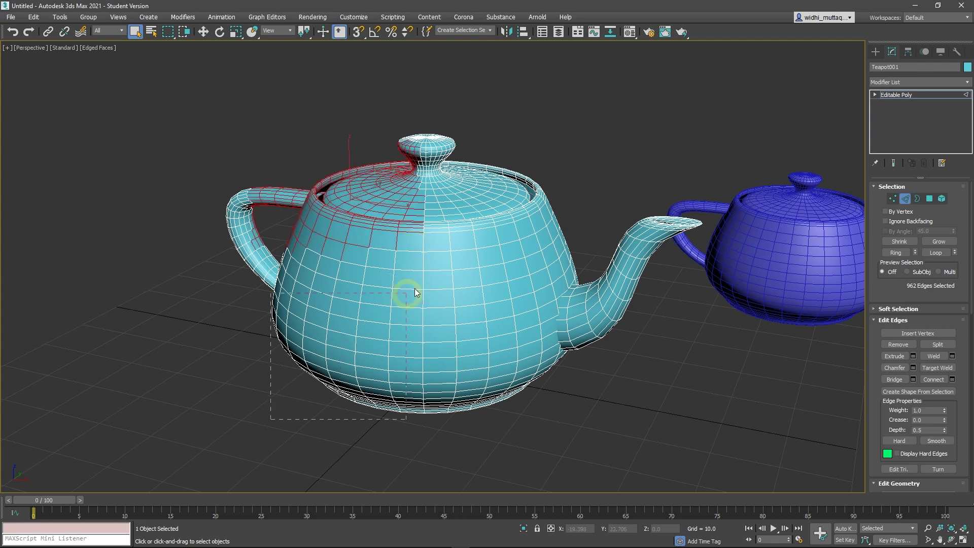
drag(571, 145, 469, 241)
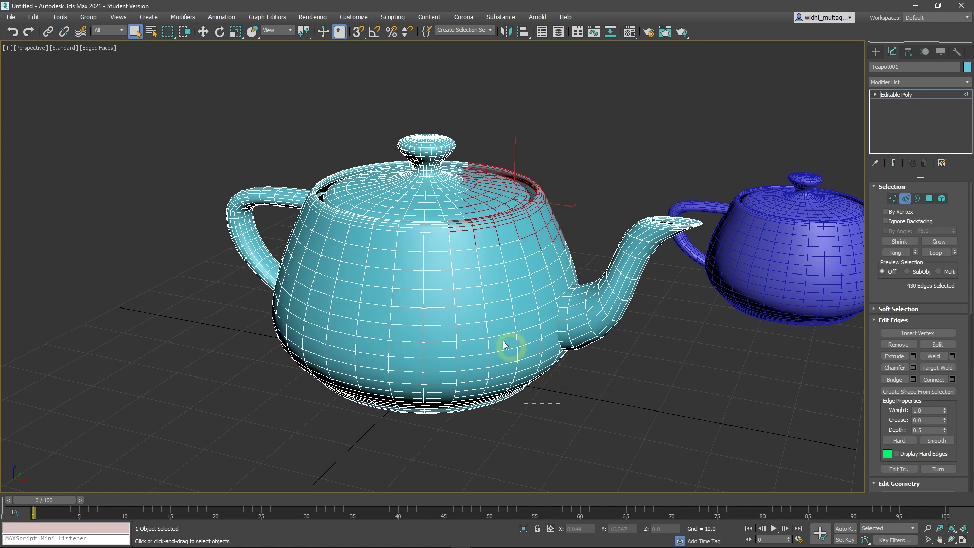
drag(555, 401, 496, 332)
drag(282, 158, 445, 267)
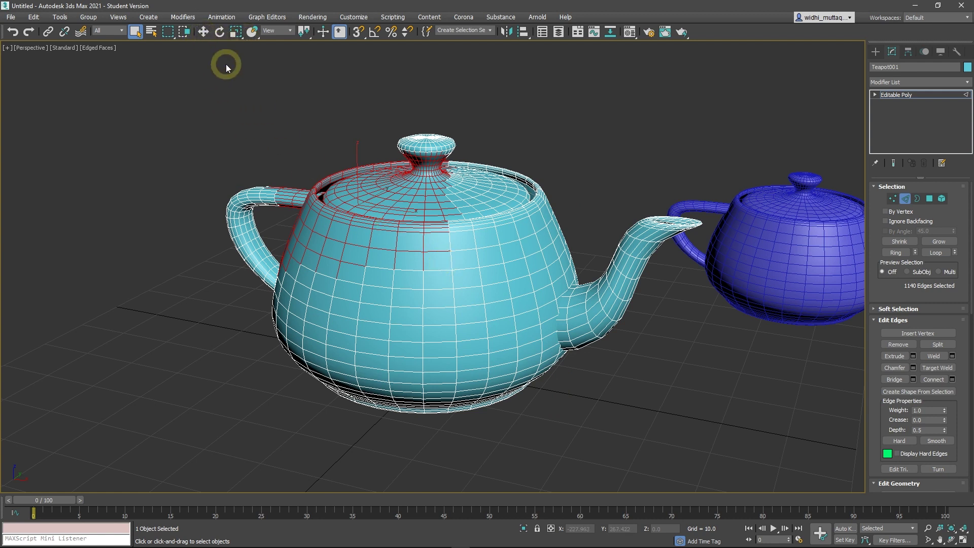
Step: Activate Select and Move for the edges, then return to Vertex sub-object mode
click(204, 32)
click(221, 33)
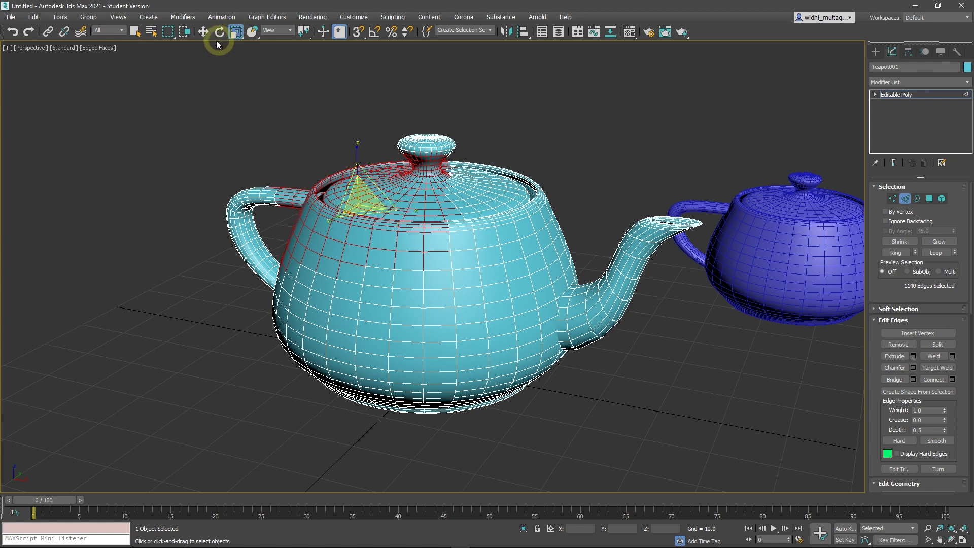
click(203, 32)
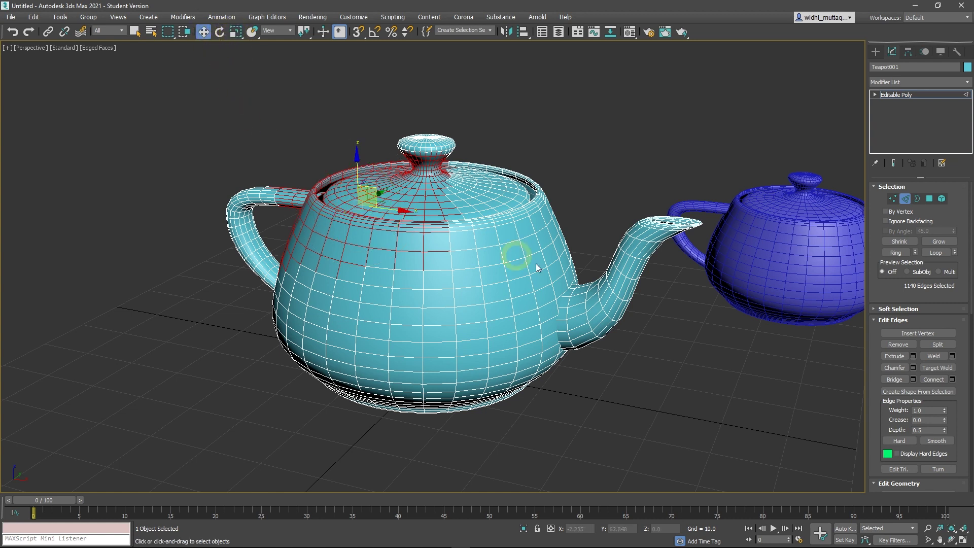
scroll(907, 321, down, 2)
scroll(906, 319, down, 1)
scroll(906, 318, down, 2)
scroll(905, 318, down, 2)
scroll(906, 318, up, 1)
scroll(906, 318, up, 1)
scroll(906, 318, up, 1)
scroll(907, 319, up, 1)
scroll(908, 321, up, 1)
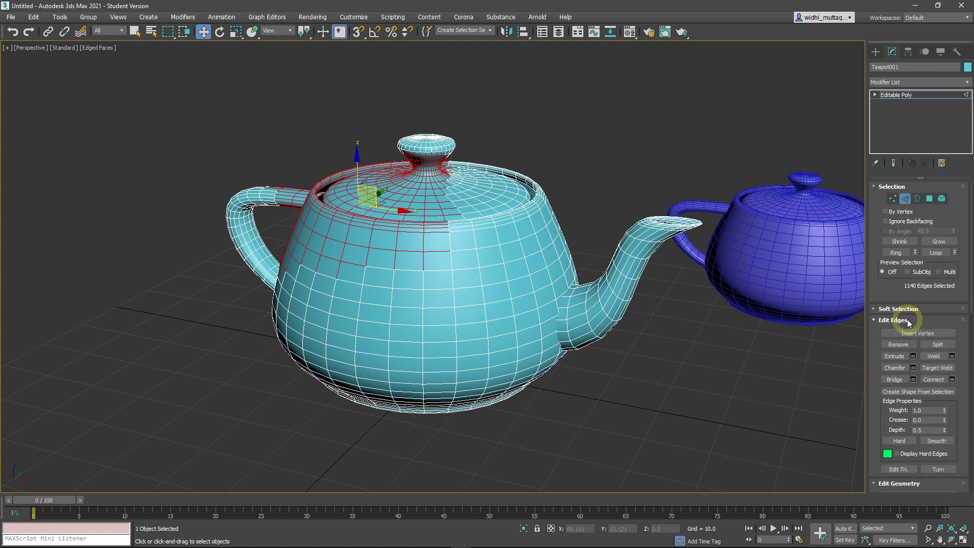
click(893, 200)
scroll(925, 343, down, 1)
scroll(924, 337, up, 1)
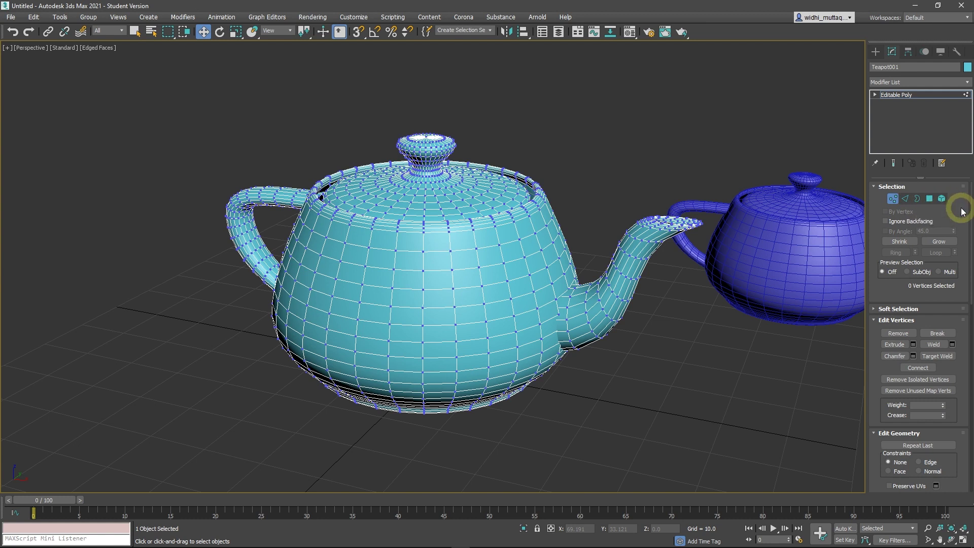
Step: In Border mode, select the lid-rim border, try raising it along Z, then undo
click(917, 198)
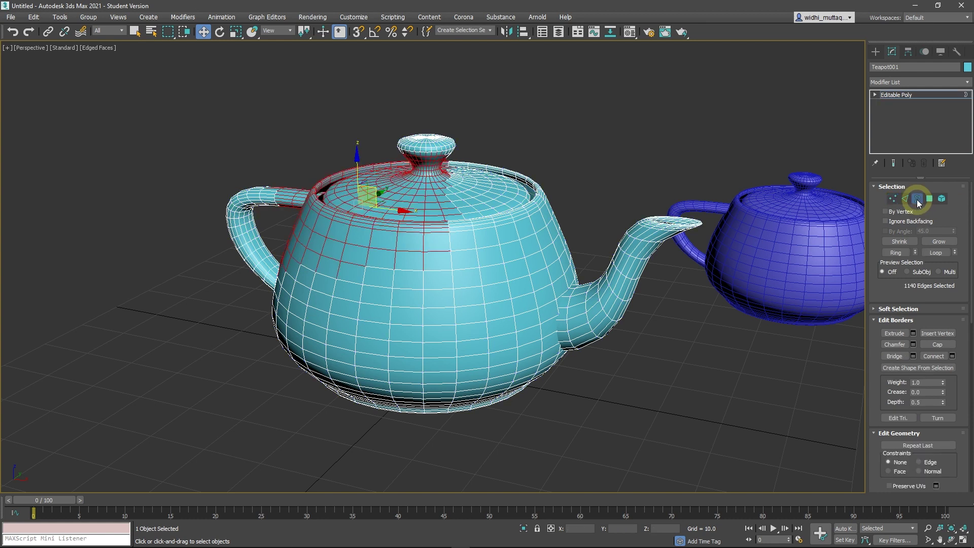
middle_drag(463, 337, 461, 356)
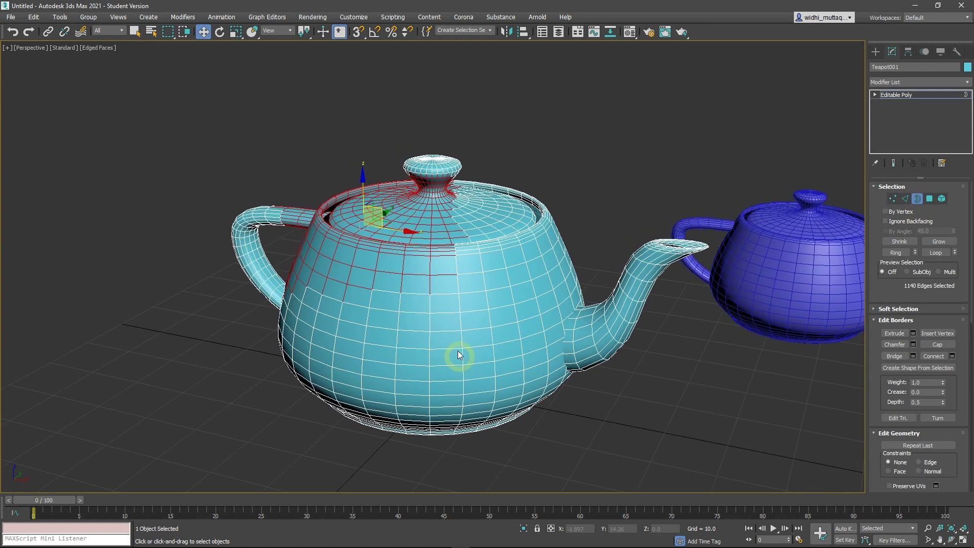
mouse_move(442, 303)
alt+middle_down()
mouse_move(452, 307)
mouse_move(483, 285)
alt+middle_up()
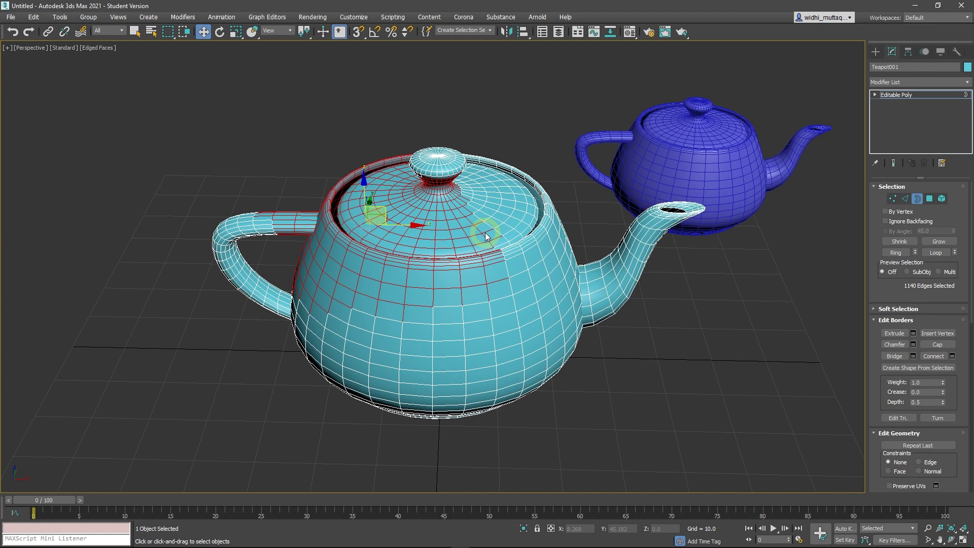
scroll(483, 228, up, 2)
scroll(471, 234, up, 2)
scroll(465, 239, up, 1)
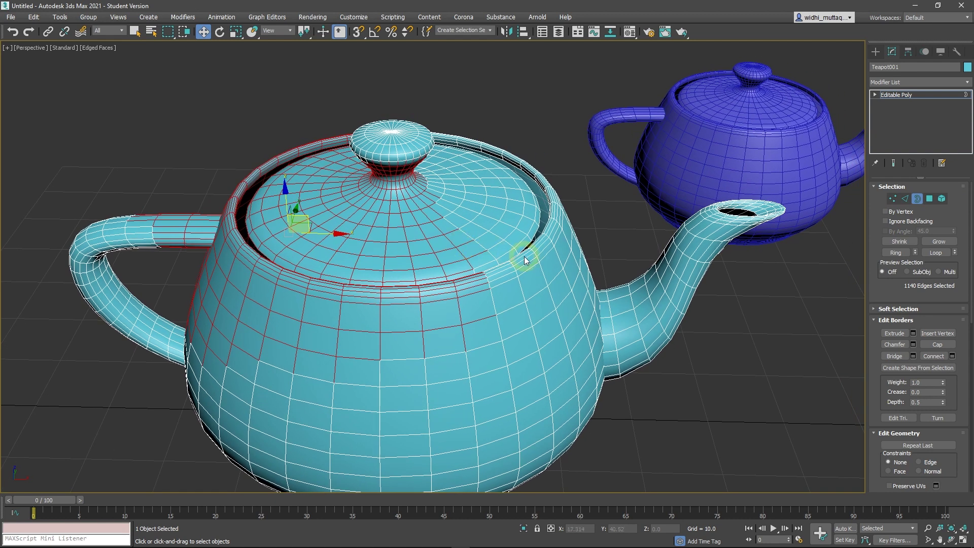
click(533, 234)
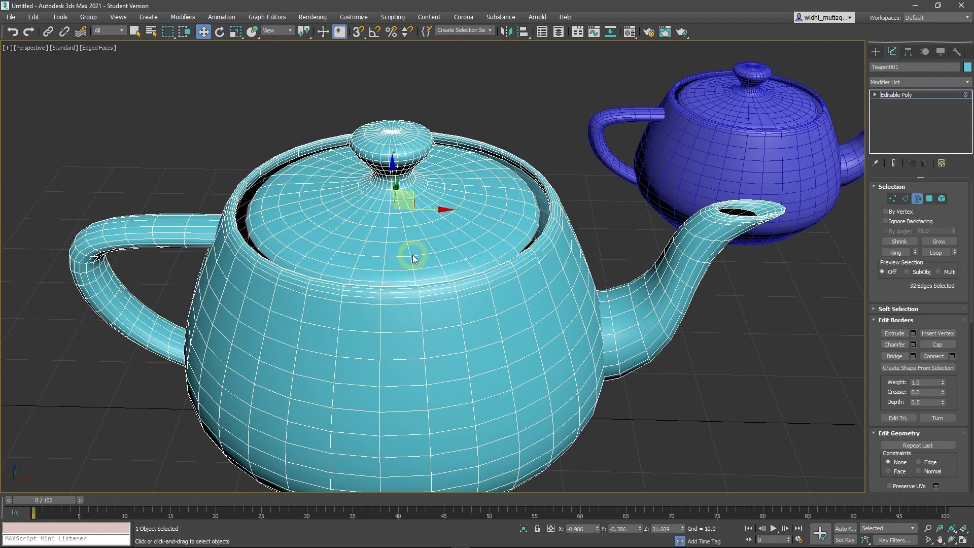
drag(392, 169, 391, 91)
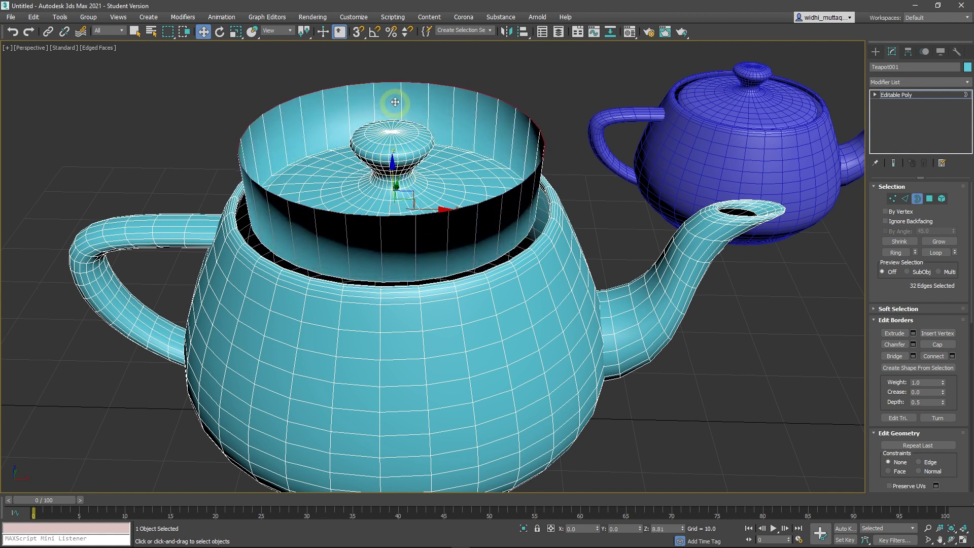
key(ctrl+z)
Step: Select the spout-opening border, try pulling it up and left, then undo
click(598, 197)
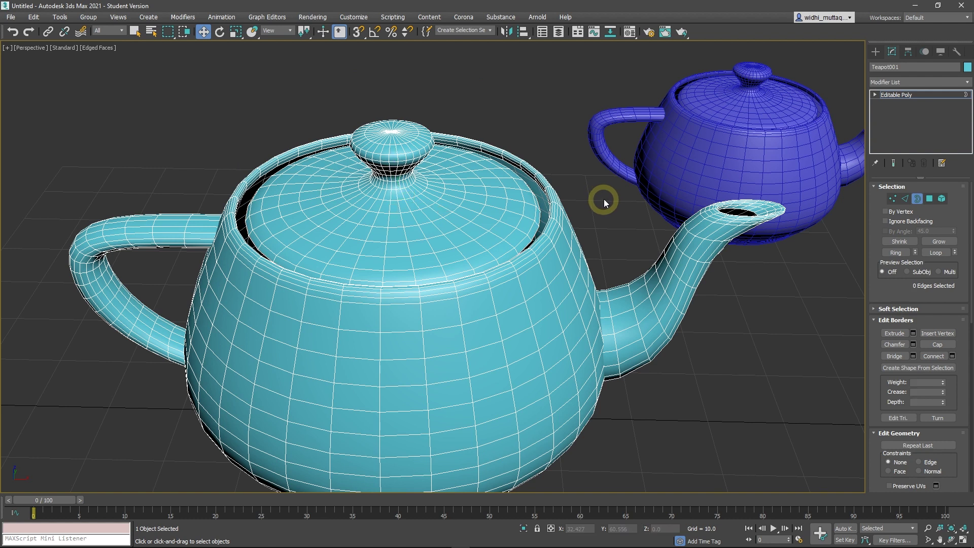
click(728, 250)
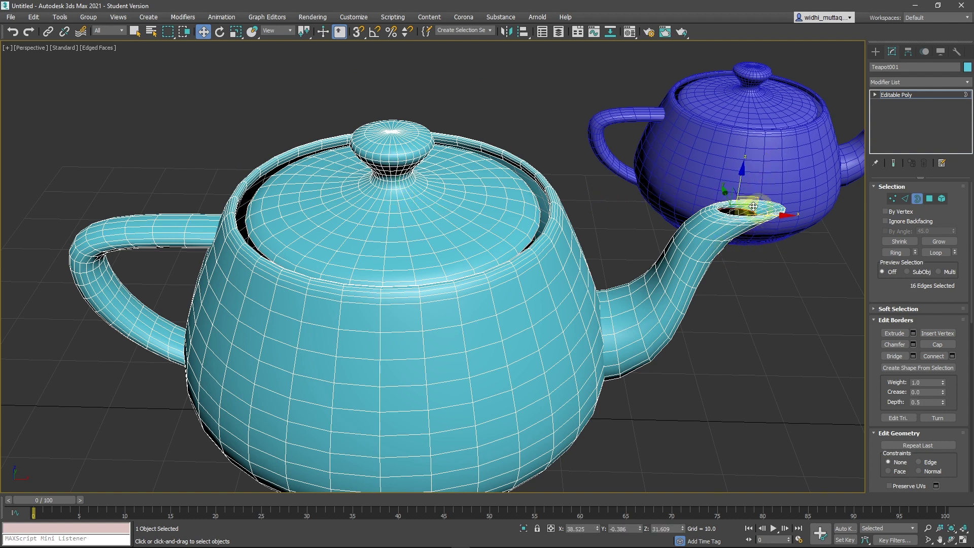
shift+drag(764, 212, 721, 216)
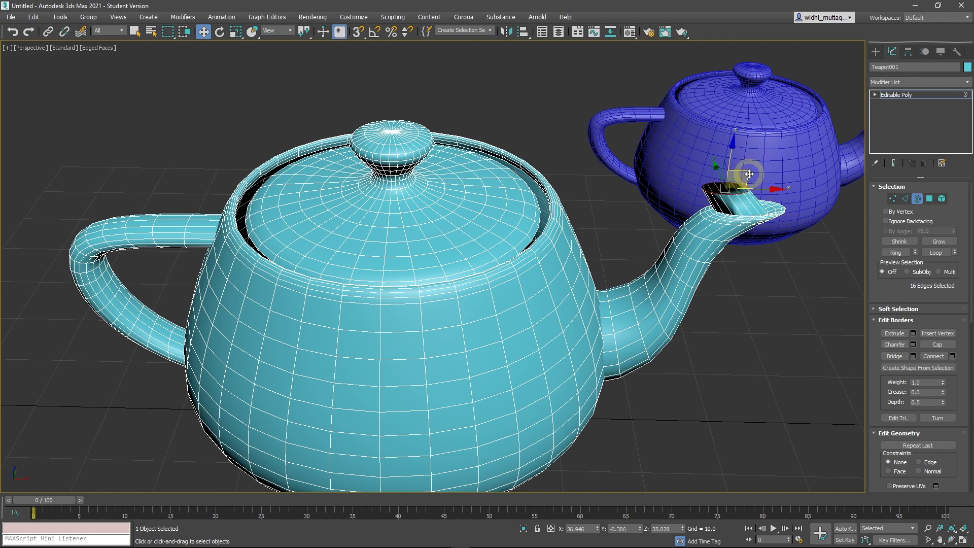
click(771, 285)
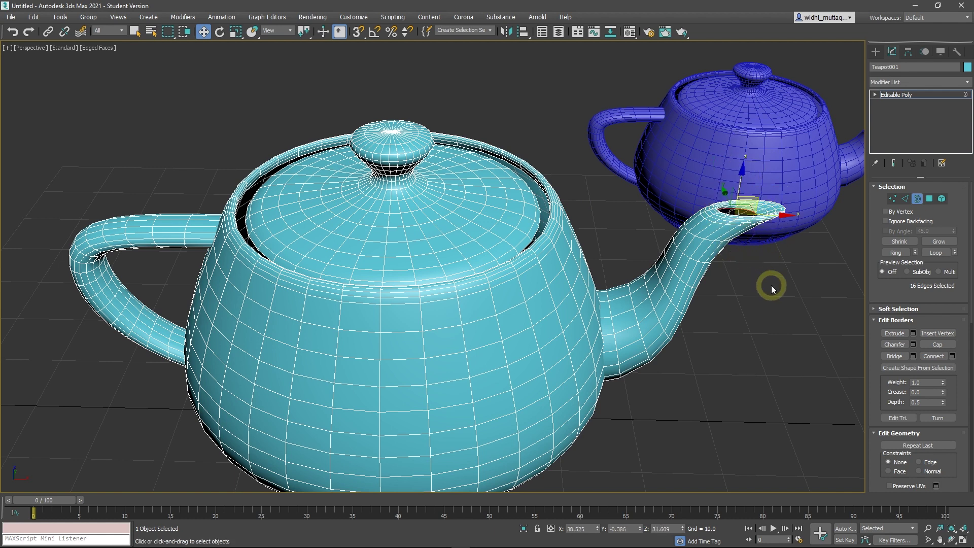
Step: Select 323 polygons on the upper-left body and lid, then move to Element level
click(929, 199)
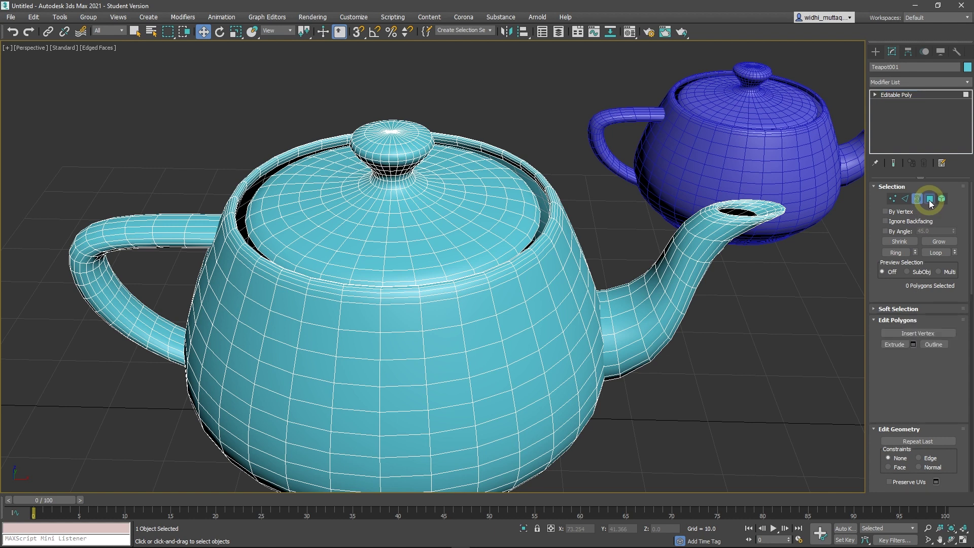
key(q)
drag(606, 184, 453, 312)
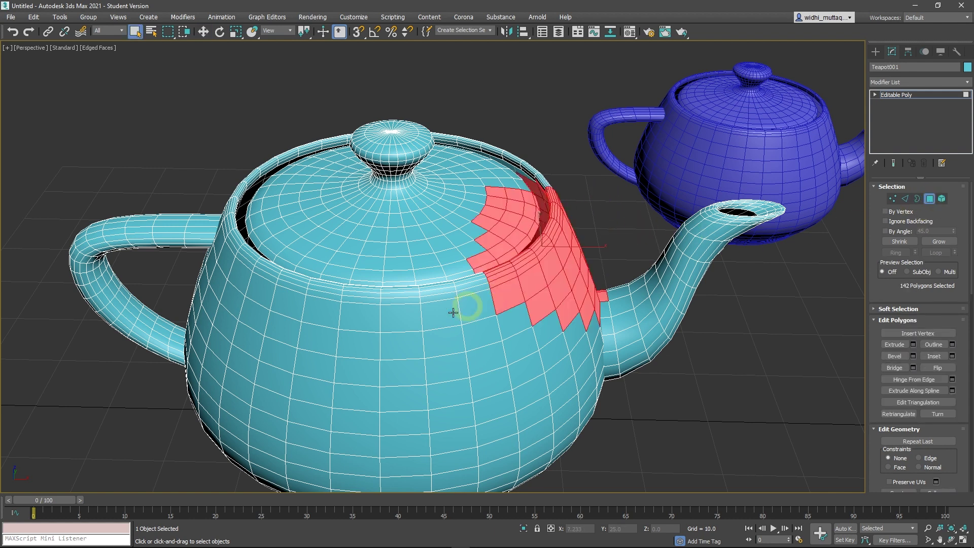
click(355, 344)
click(315, 342)
click(285, 330)
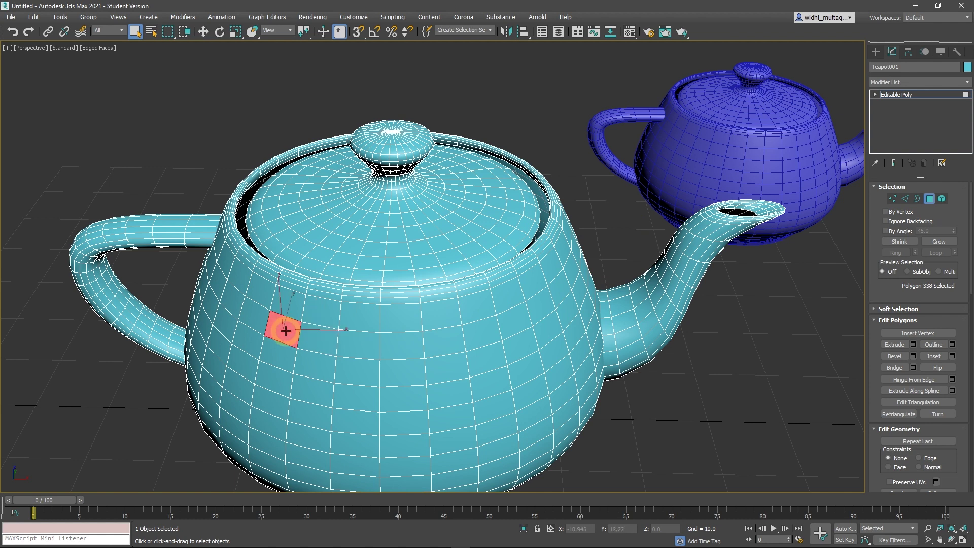
drag(333, 291, 368, 323)
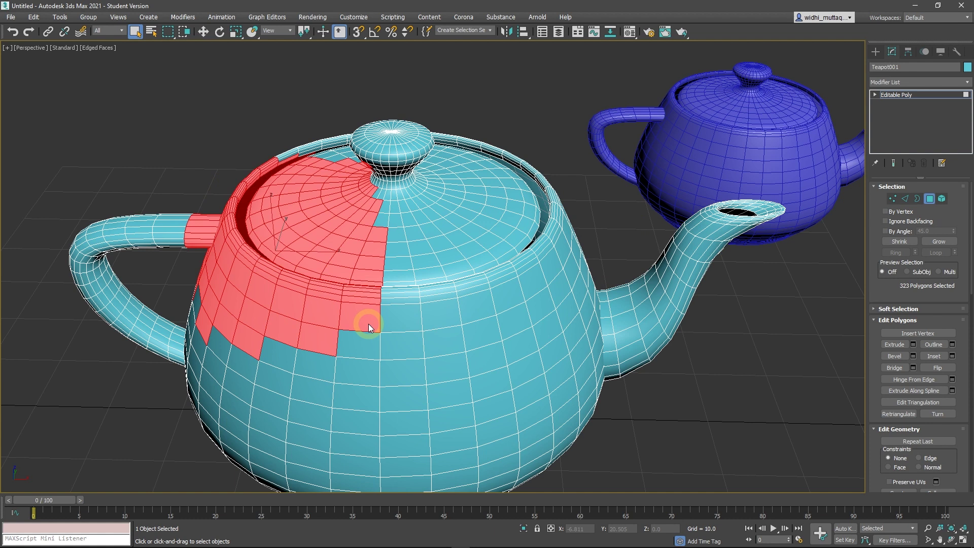
ctrl+click(369, 324)
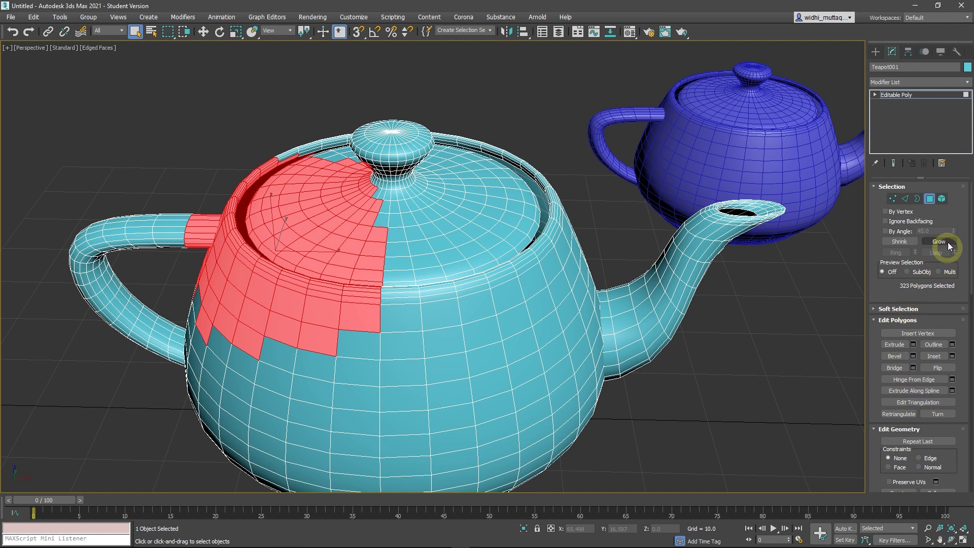
click(942, 199)
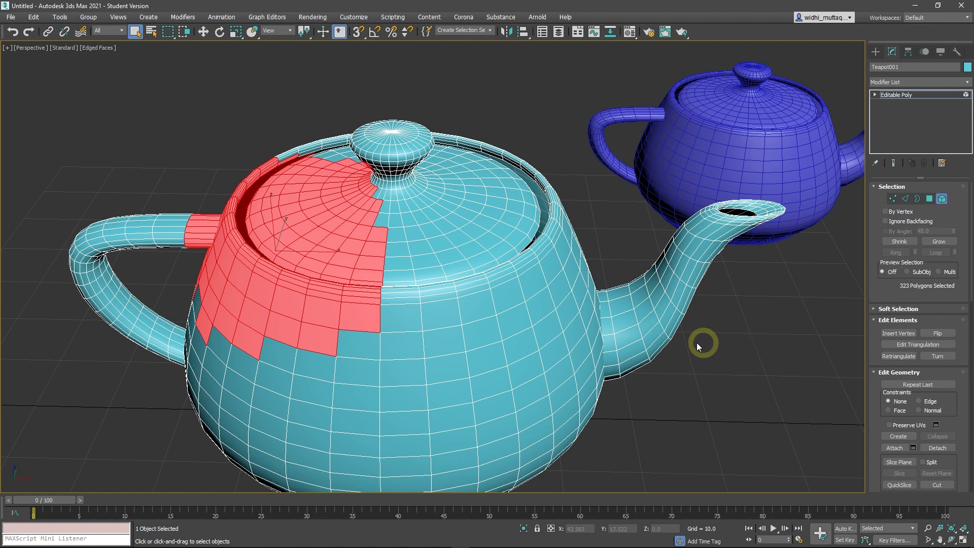
Step: Deselect, then pick the lid, body, handle and spout elements one by one
scroll(604, 348, down, 3)
middle_drag(569, 348, 500, 320)
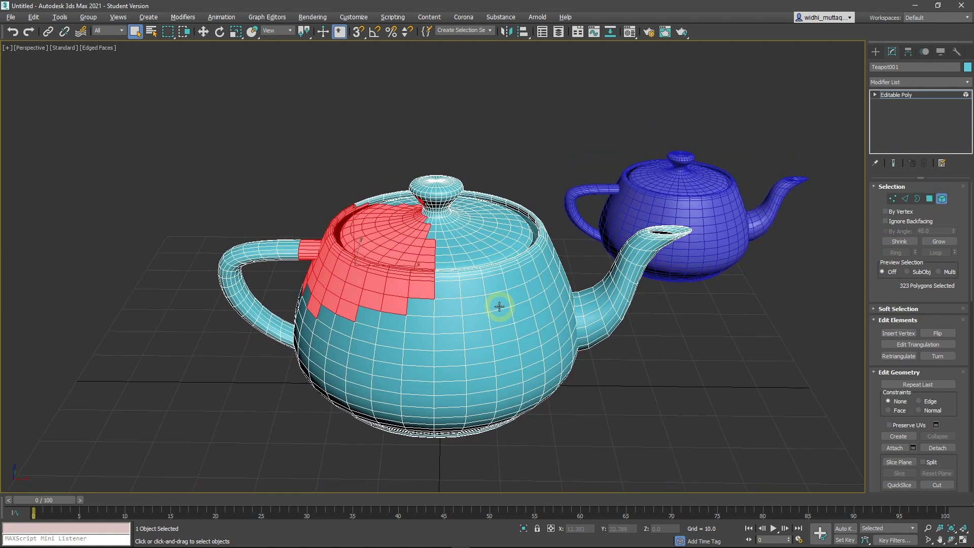
click(656, 346)
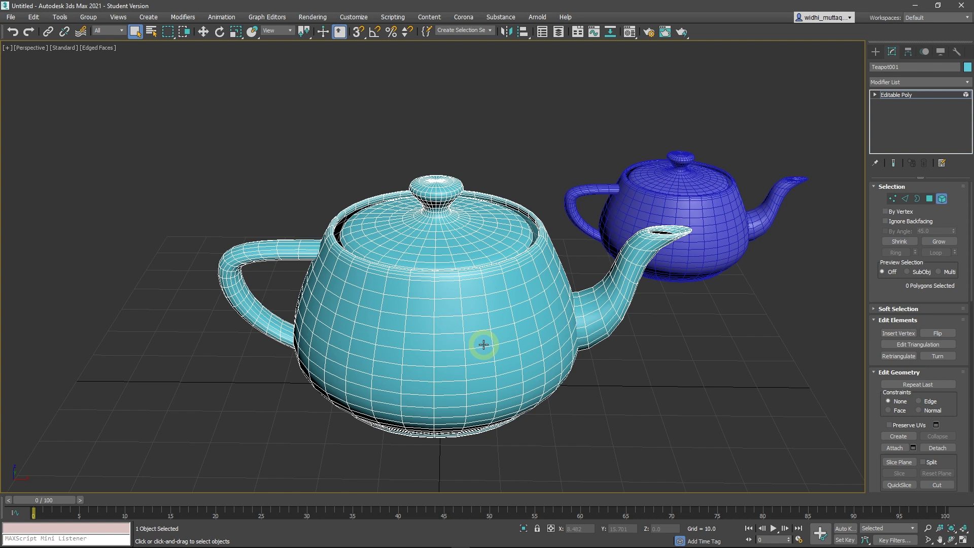
click(436, 254)
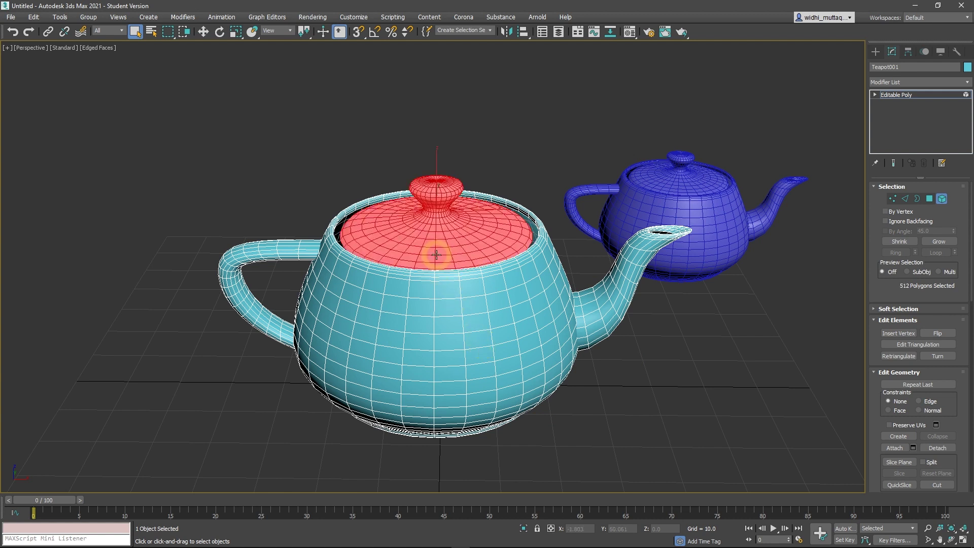
click(436, 333)
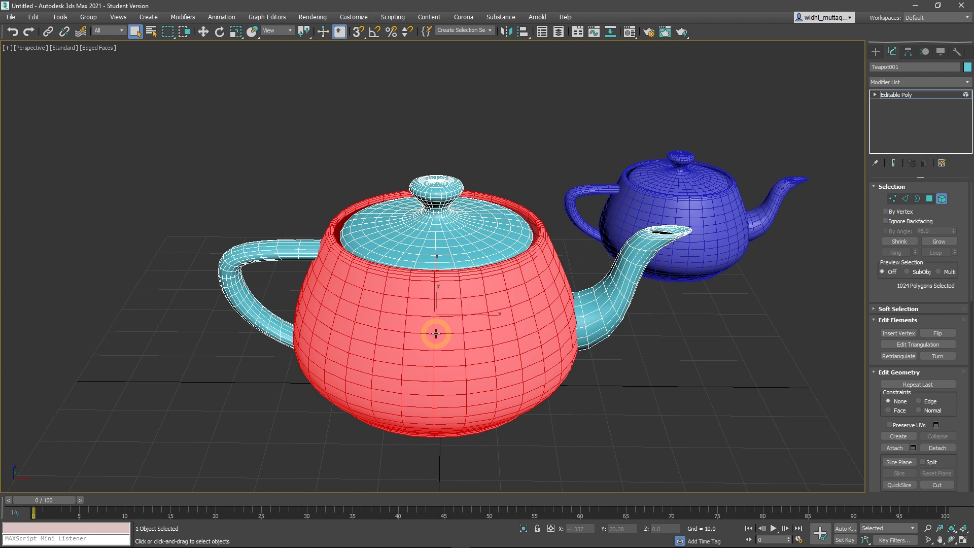
click(268, 250)
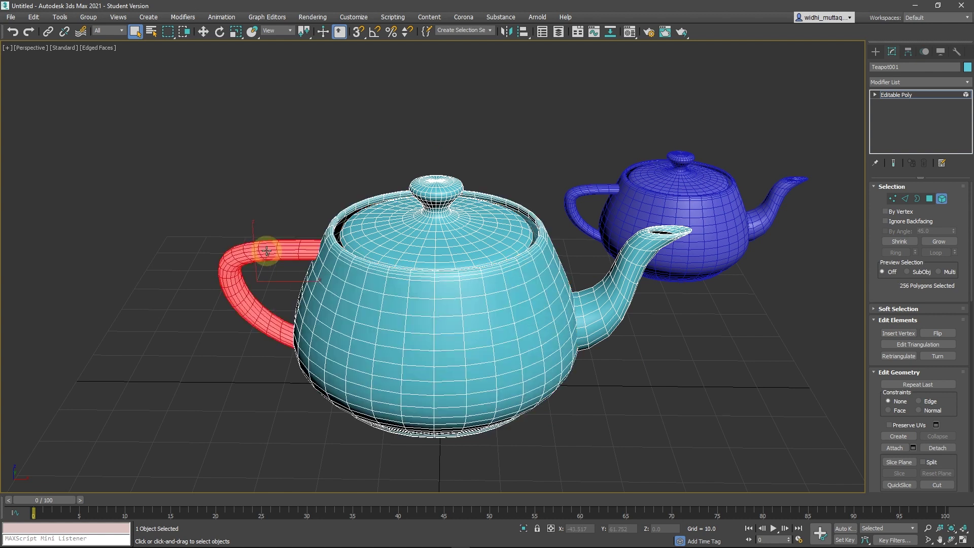
click(598, 324)
Step: Lift the lid element upward with Move, then undo to seat it again
click(443, 248)
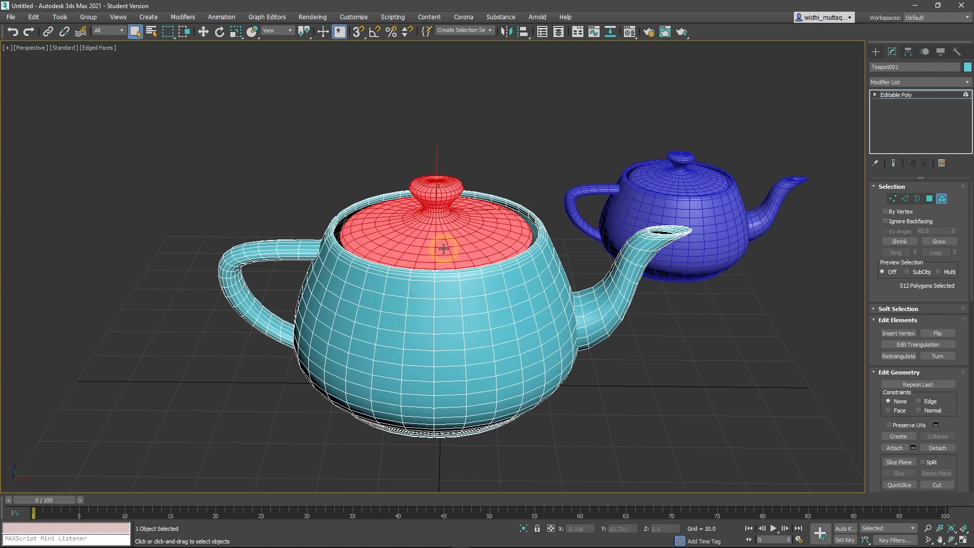
right_click(444, 248)
click(457, 253)
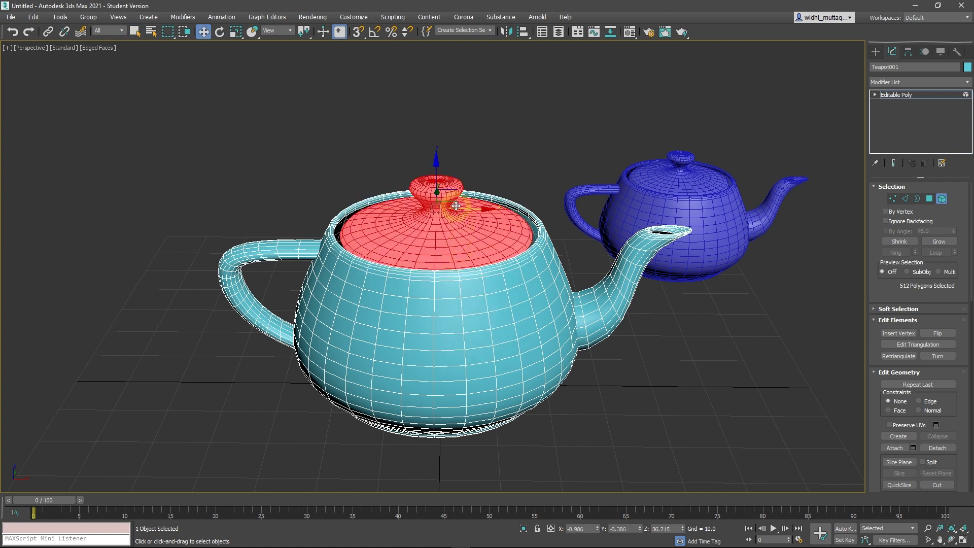
drag(456, 205, 496, 149)
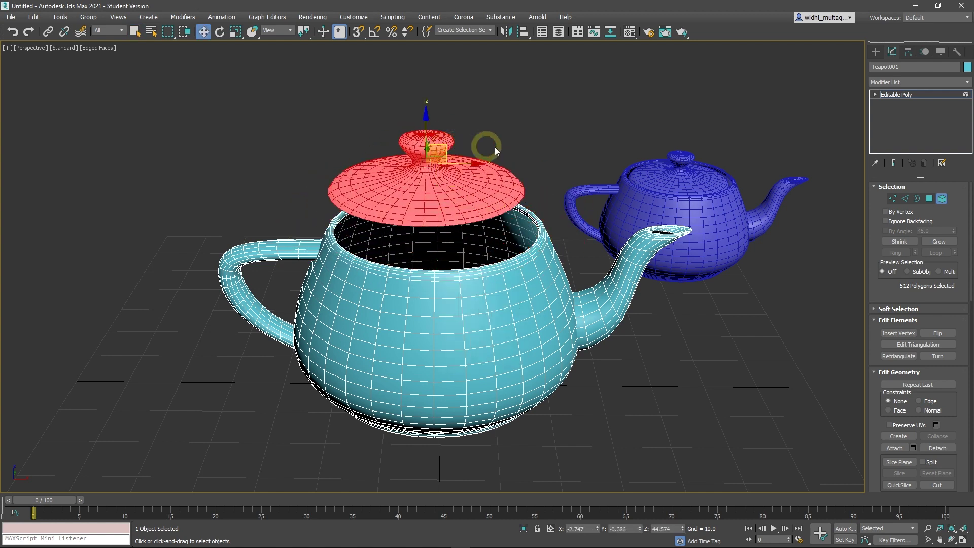
key(ctrl+z)
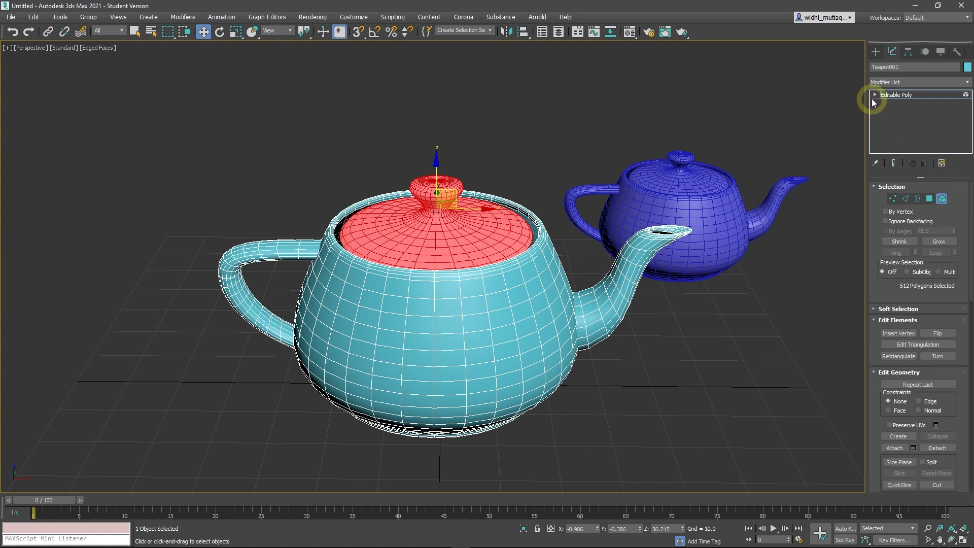
Step: Cycle the stack through Vertex, Edge, Border, Polygon and Element, then back to Editable Poly
click(874, 95)
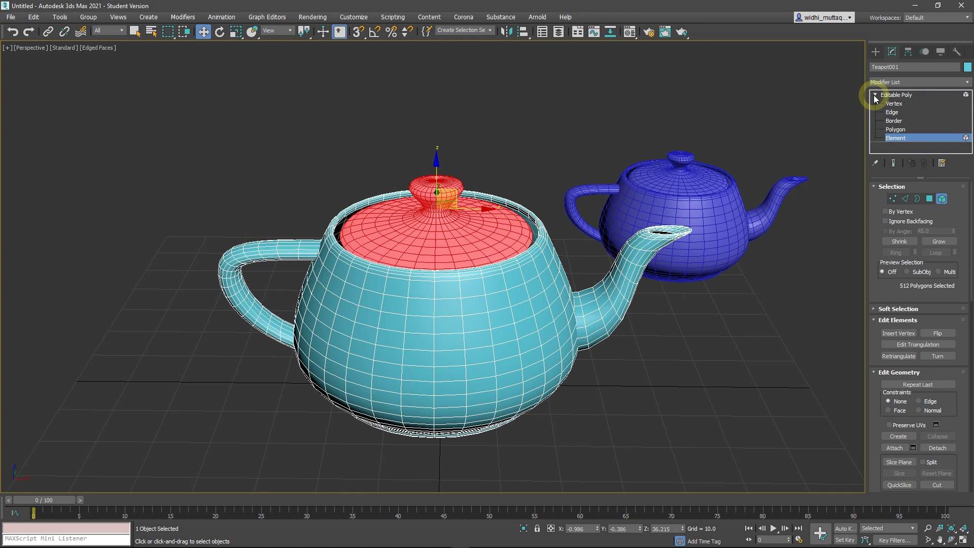
click(896, 104)
click(899, 113)
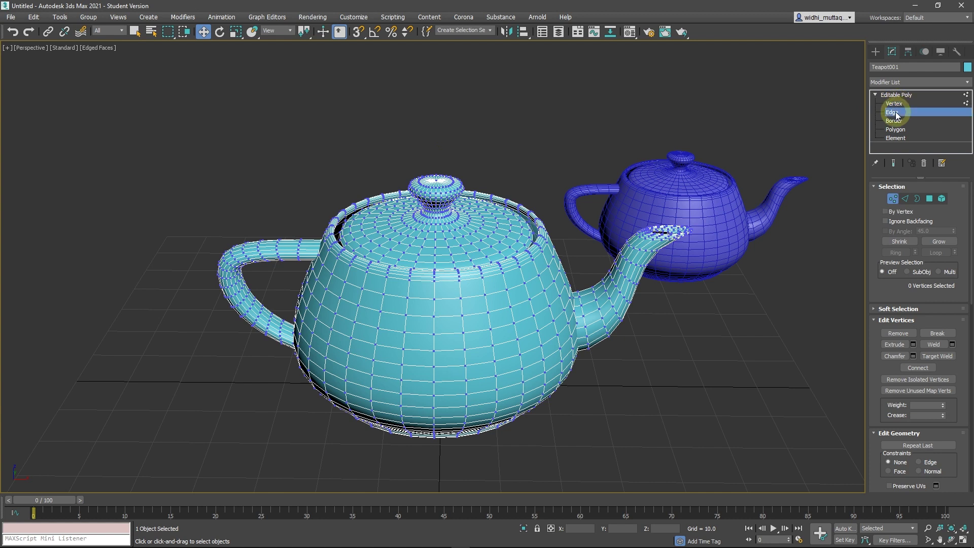
click(896, 123)
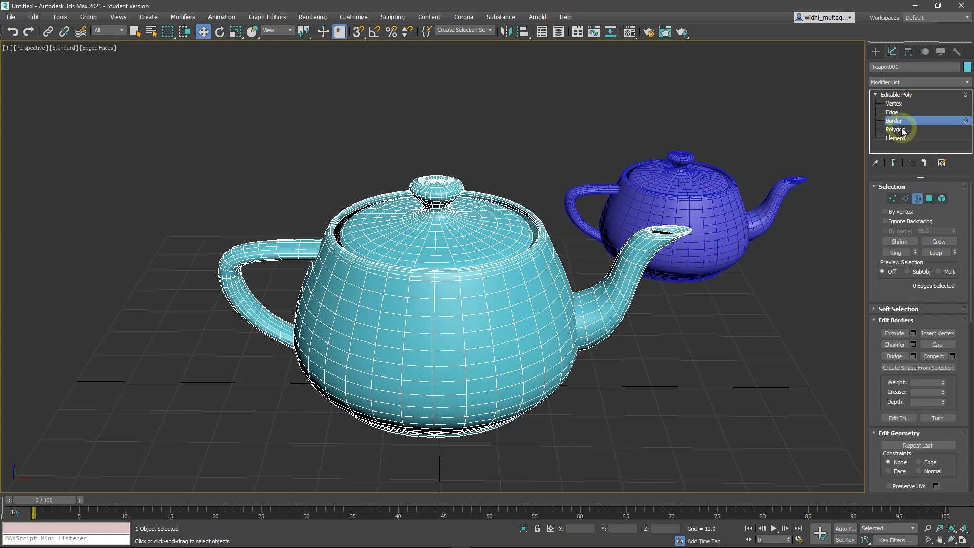
click(896, 130)
click(899, 138)
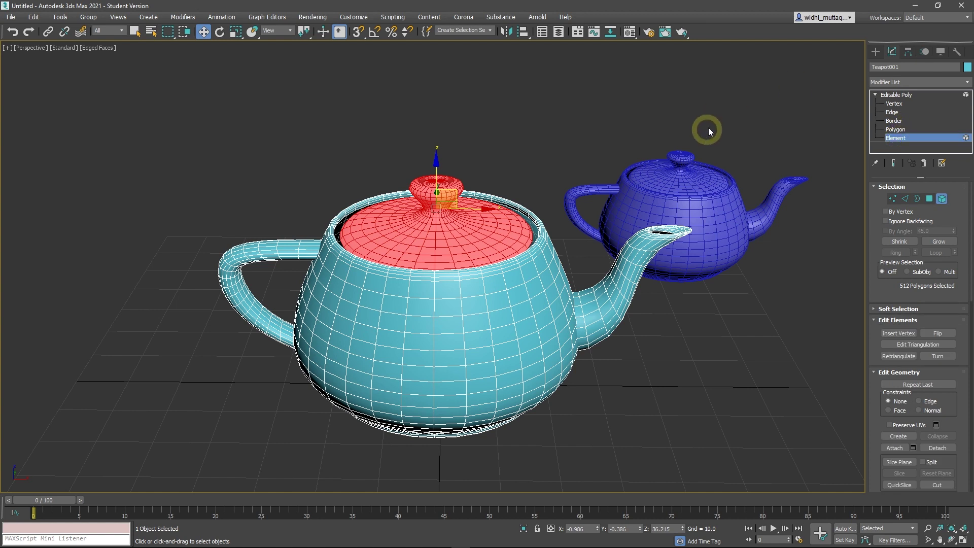
click(895, 97)
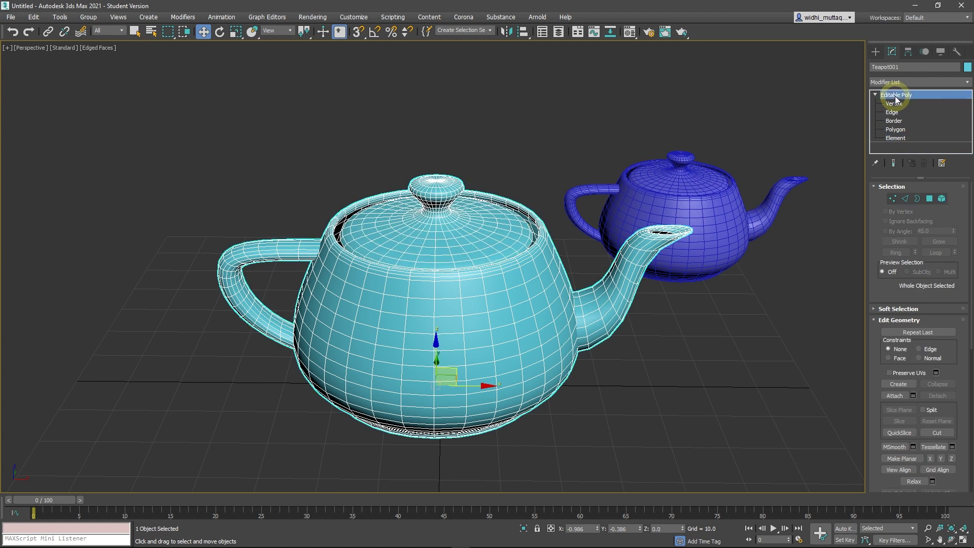
Step: Use the viewport quad menu to switch to Vertex, then Edge sub-object level
click(779, 265)
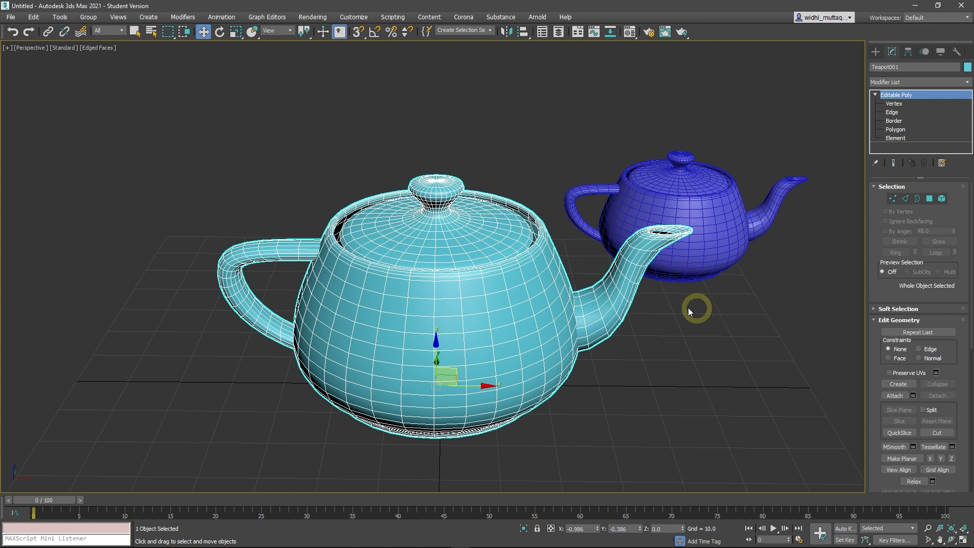
right_click(589, 257)
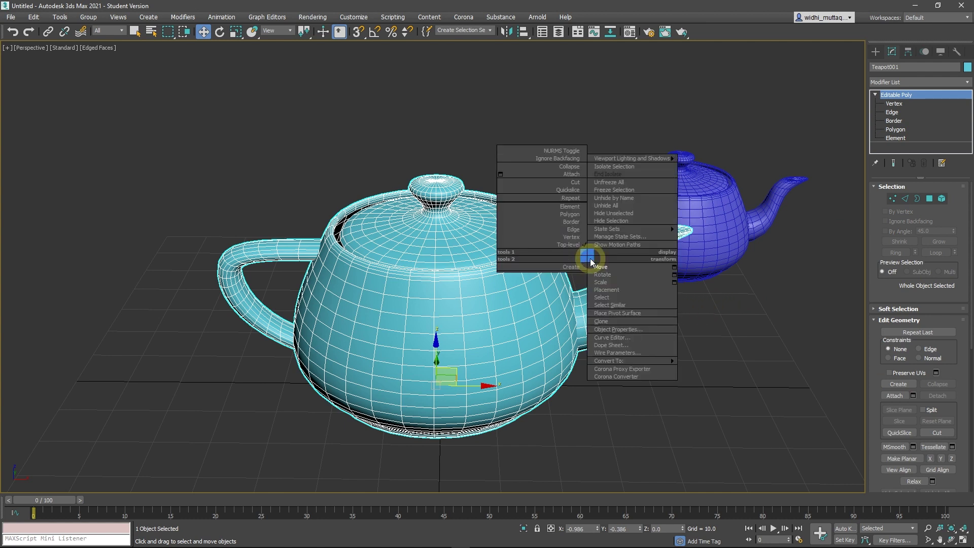
click(589, 257)
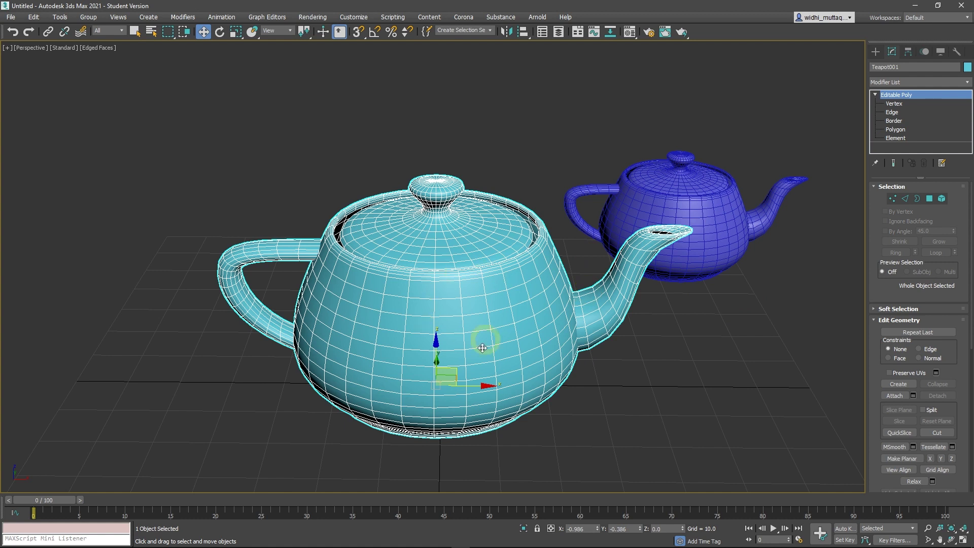
right_click(578, 251)
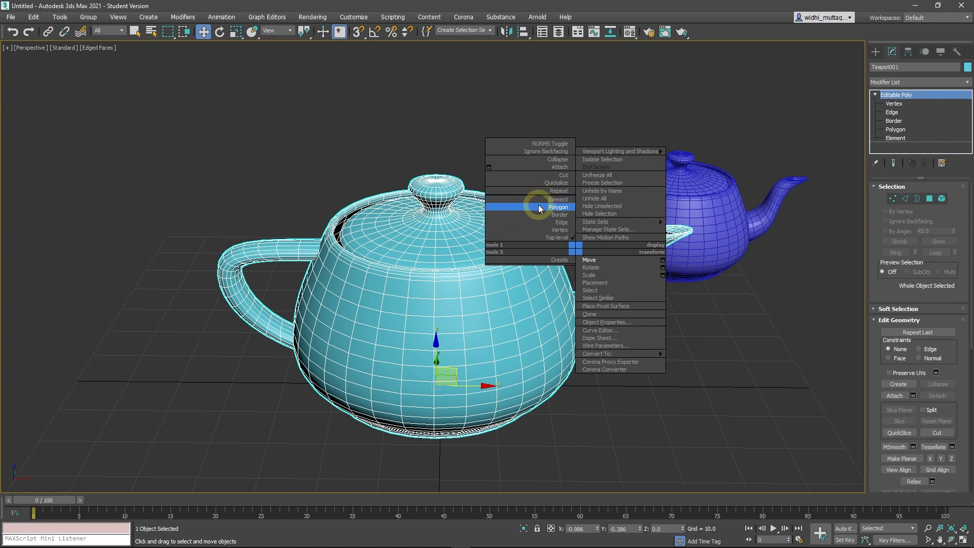
click(559, 230)
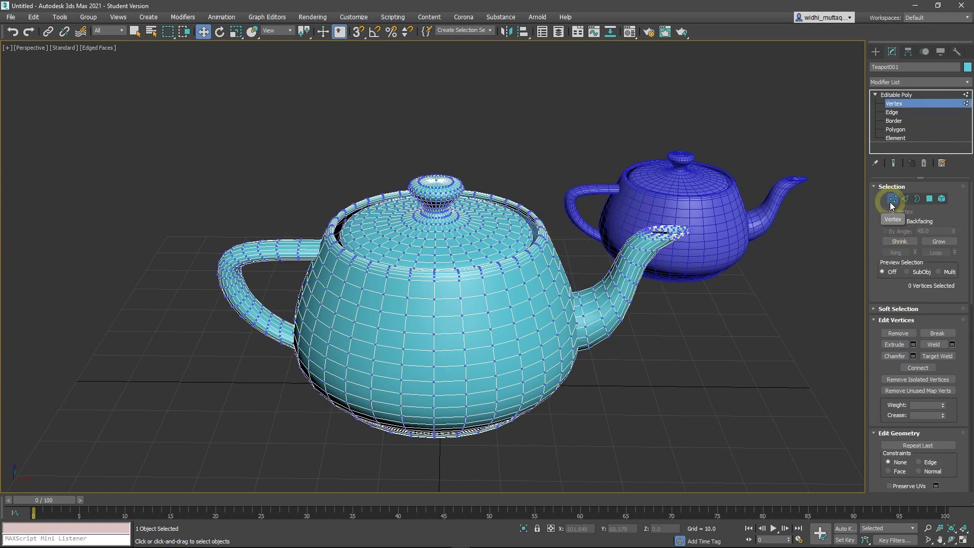
right_click(589, 250)
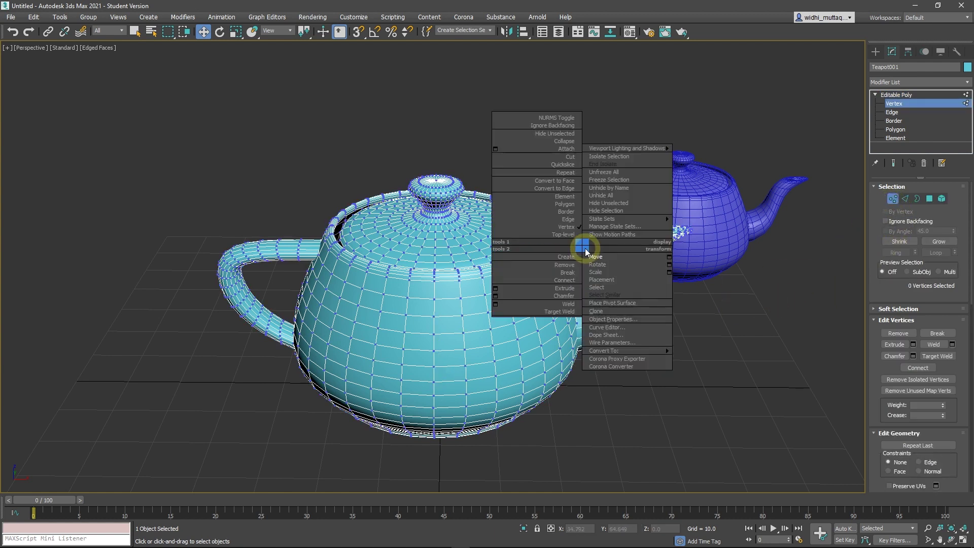
click(569, 223)
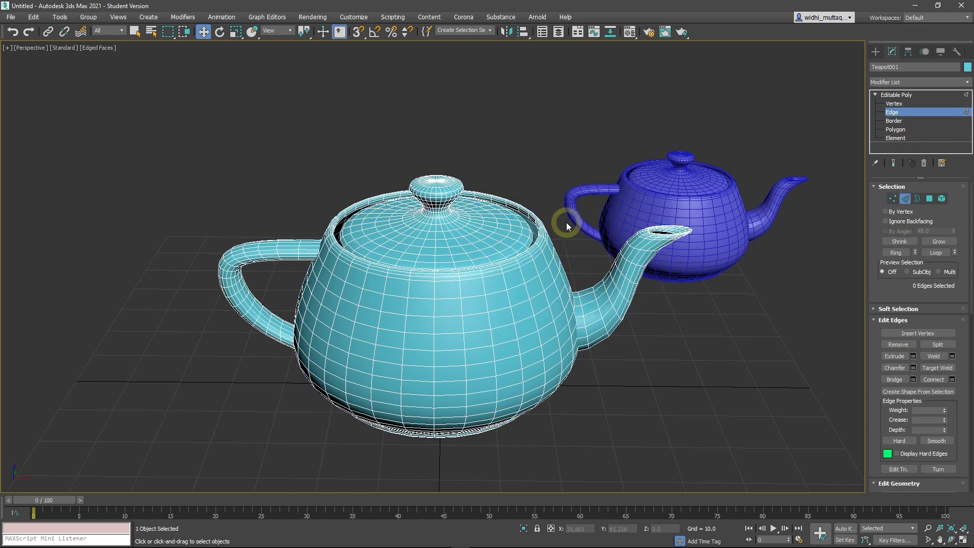
Step: Use the quad menu to step through Border, Polygon and Element levels
right_click(574, 238)
click(555, 203)
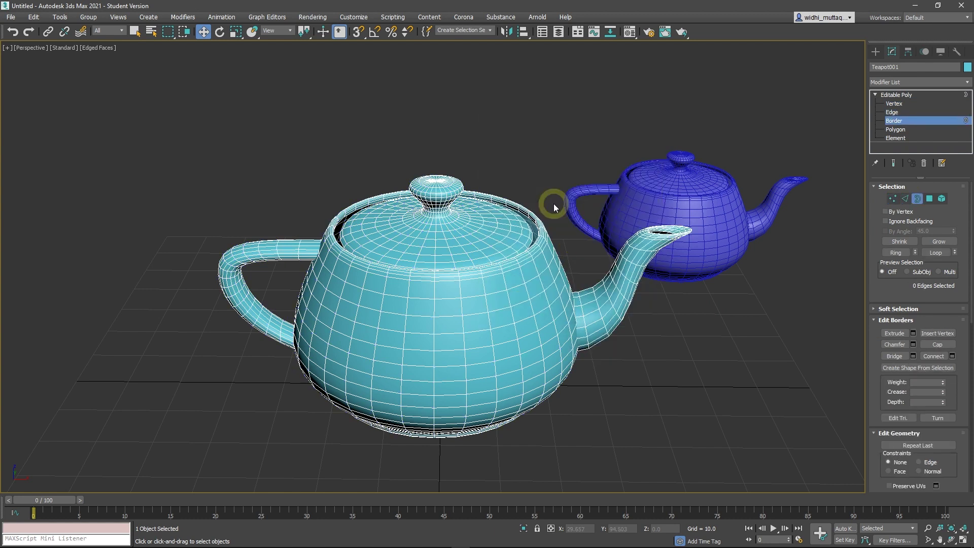
right_click(575, 238)
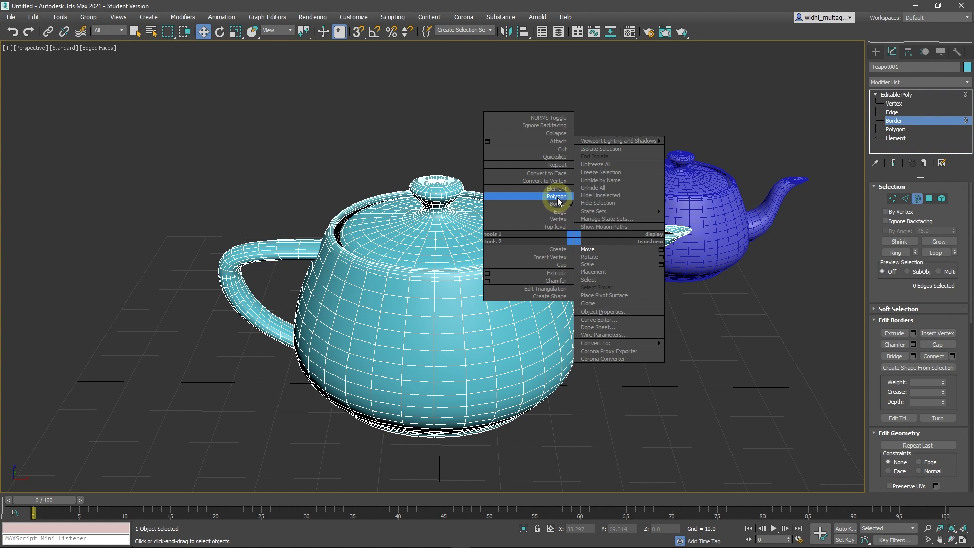
click(557, 197)
right_click(570, 234)
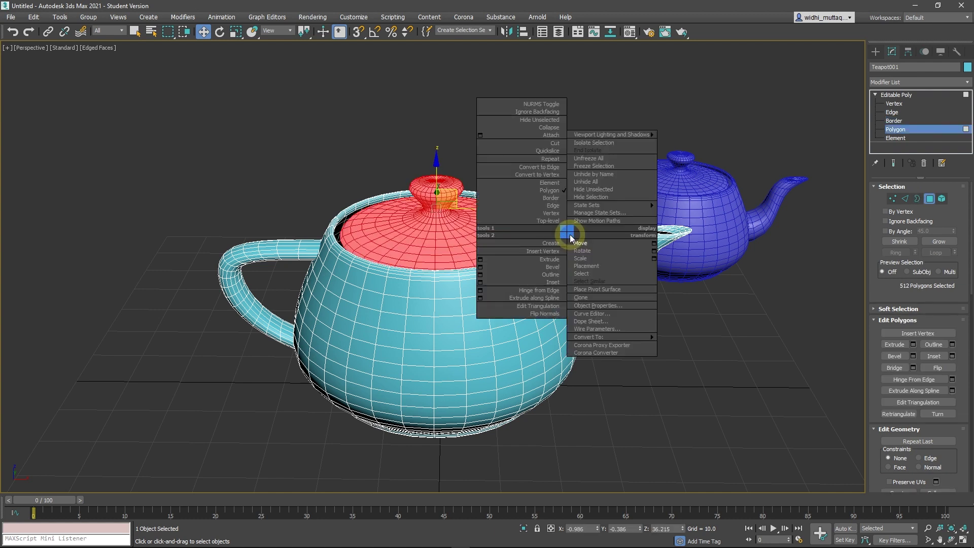
click(550, 183)
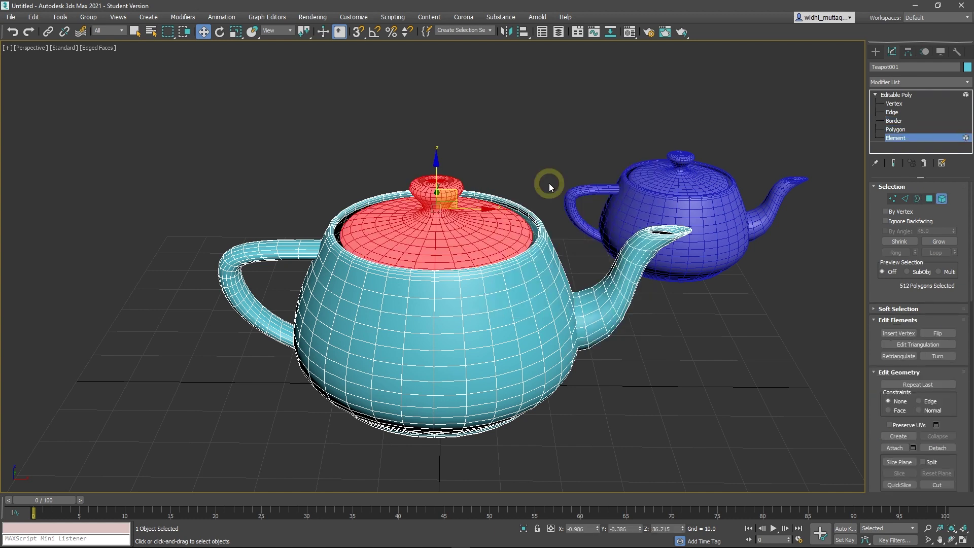
right_click(565, 227)
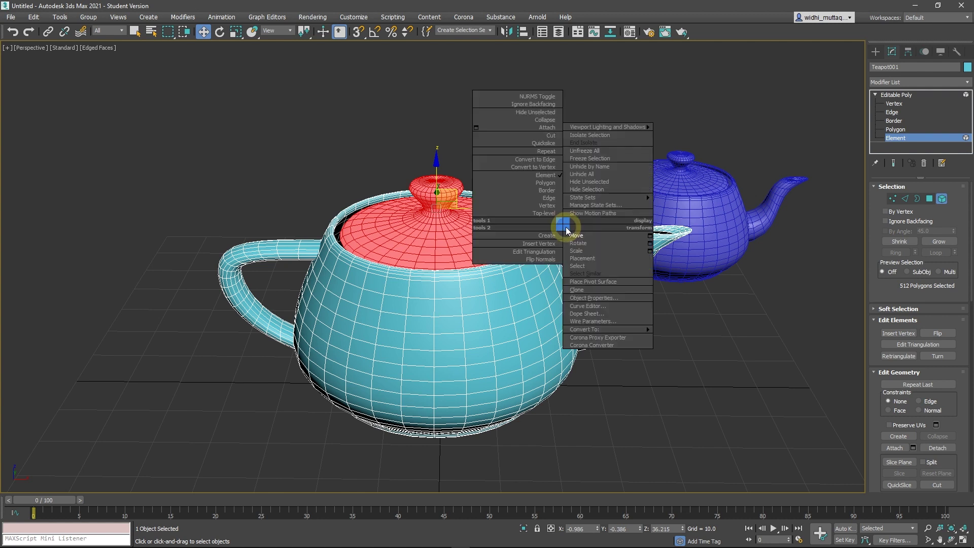
Step: Leave element editing and return Teapot001 to top-level object editing
click(541, 213)
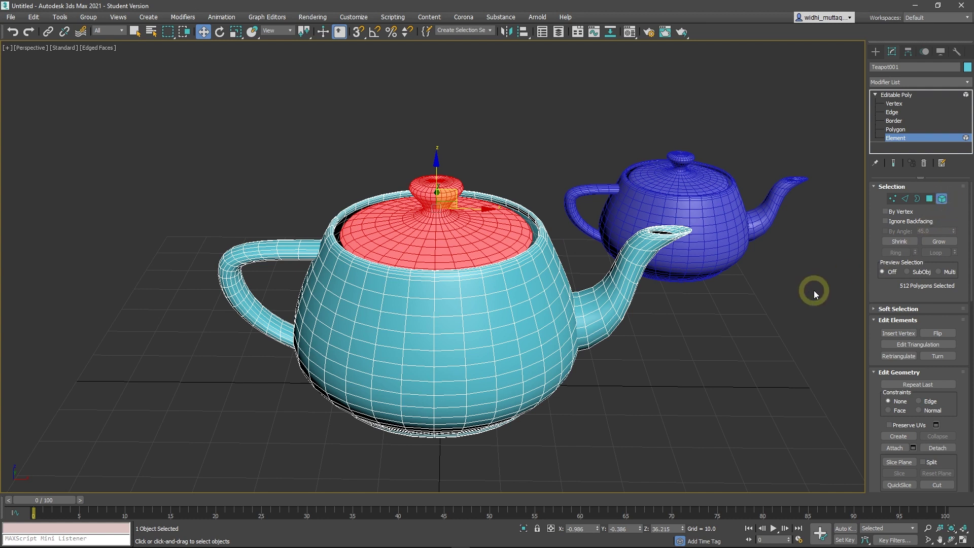
key(6)
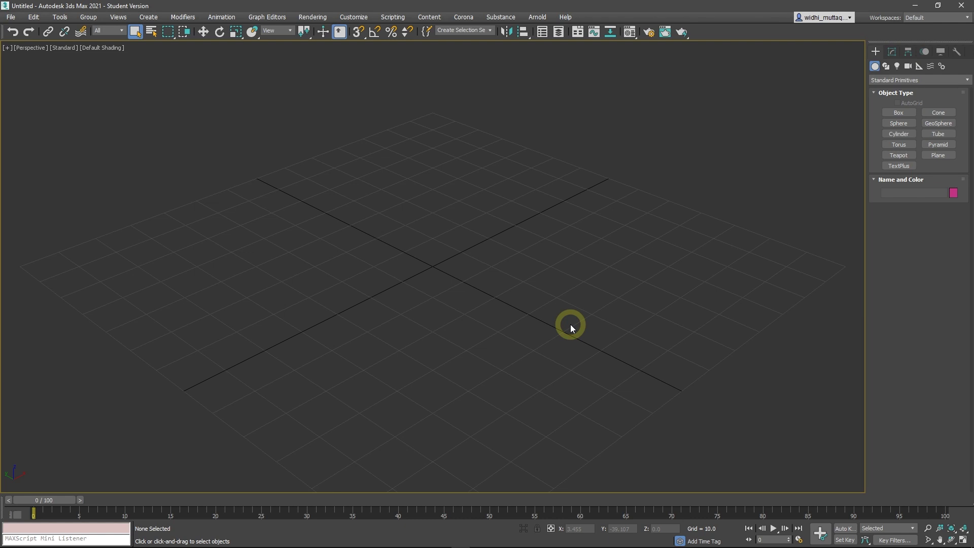
Step: Drag out a new teapot primitive (radius 29.178) at the grid centre
click(898, 155)
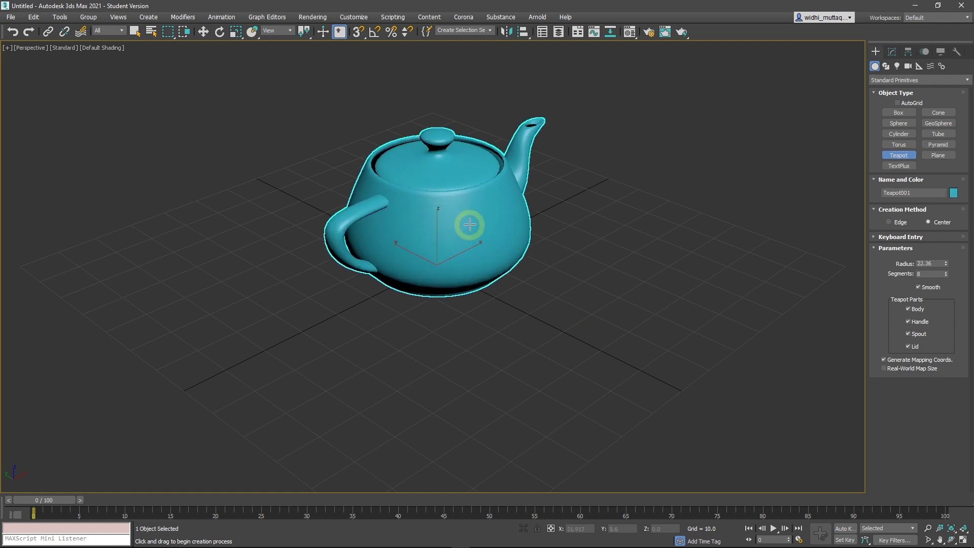
drag(437, 264, 478, 214)
right_click(583, 259)
scroll(583, 259, up, 2)
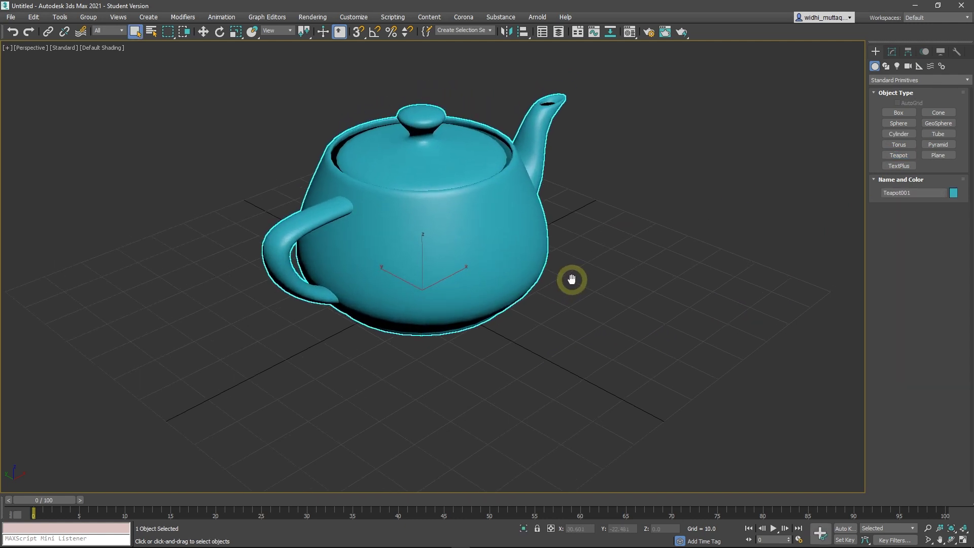
Step: Zero the teapot's X and Y position and show its Modify panel parameters
right_click(571, 279)
click(578, 288)
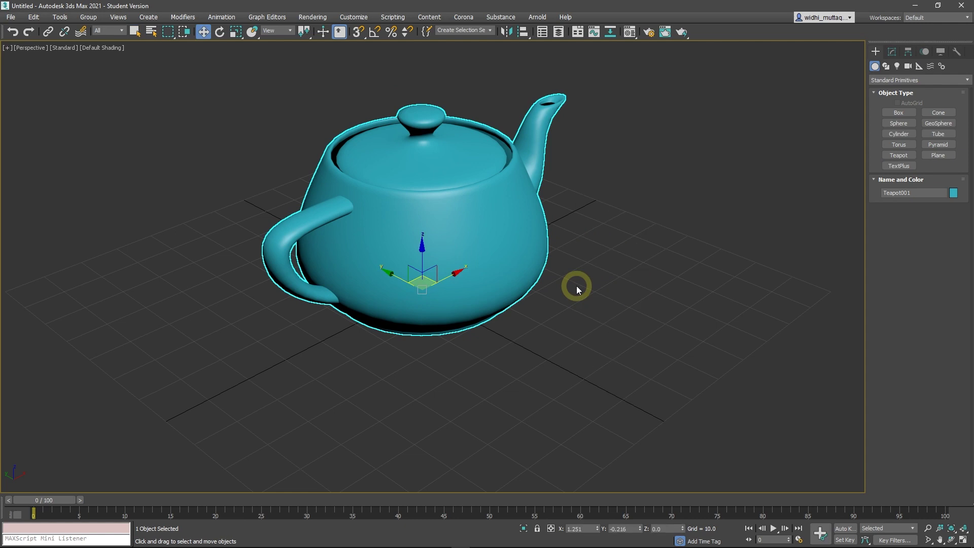
right_click(597, 528)
right_click(640, 529)
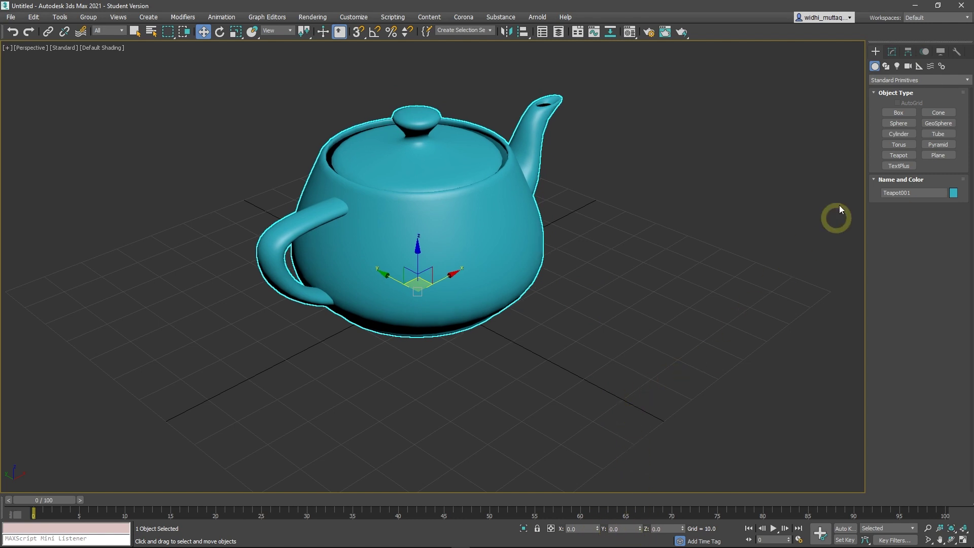
click(892, 56)
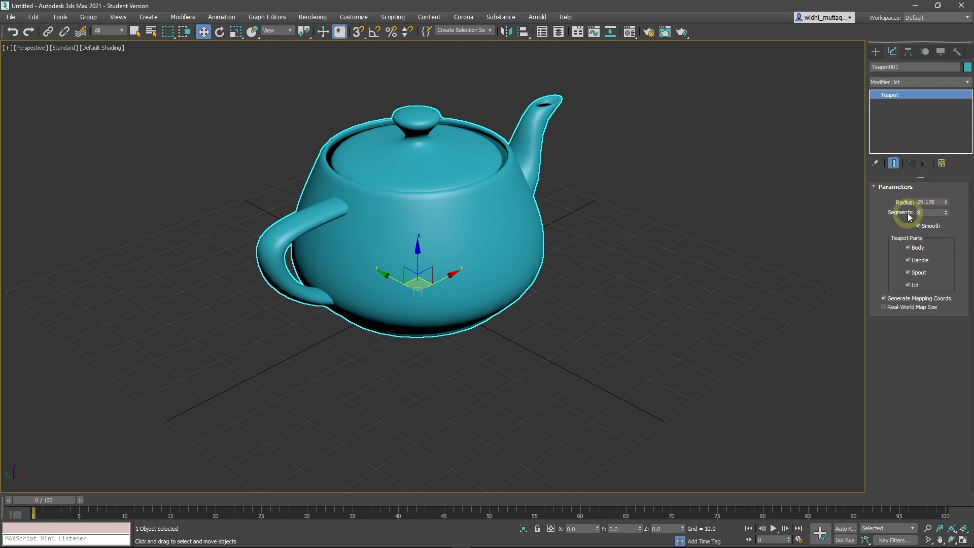
mouse_move(588, 265)
middle_down()
mouse_move(558, 291)
mouse_move(504, 293)
middle_up()
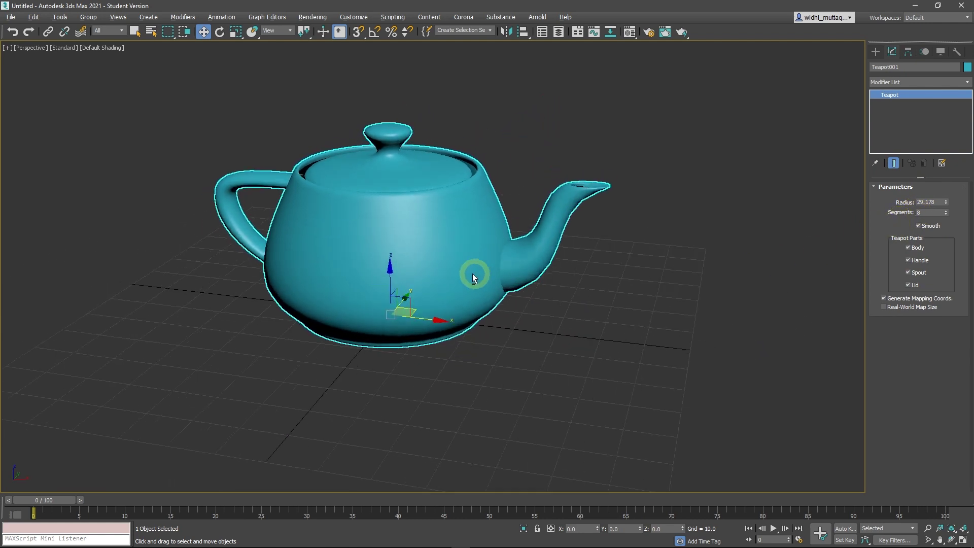
Step: Convert the teapot to Editable Poly, enable Edged Faces, and enter Edge level facing the spout
right_click(503, 293)
mouse_move(543, 394)
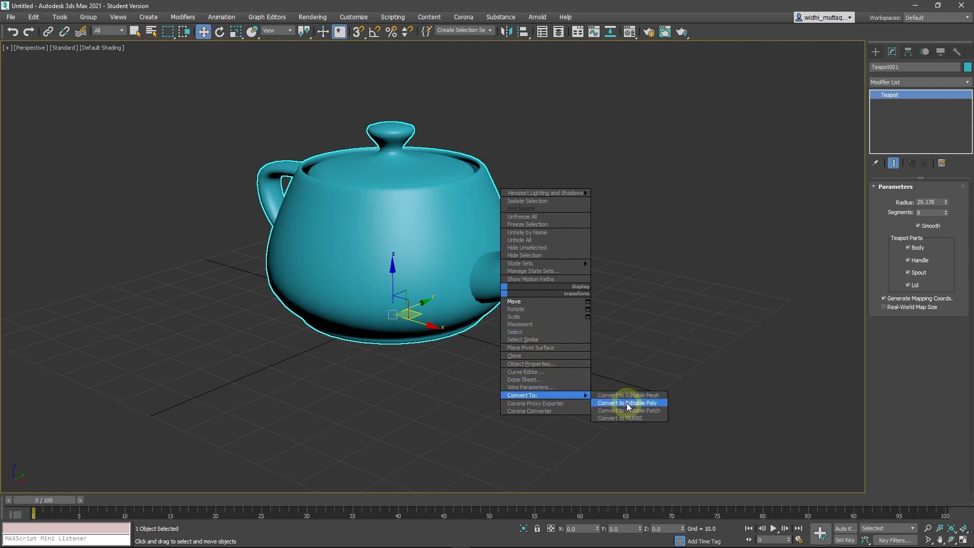
click(626, 403)
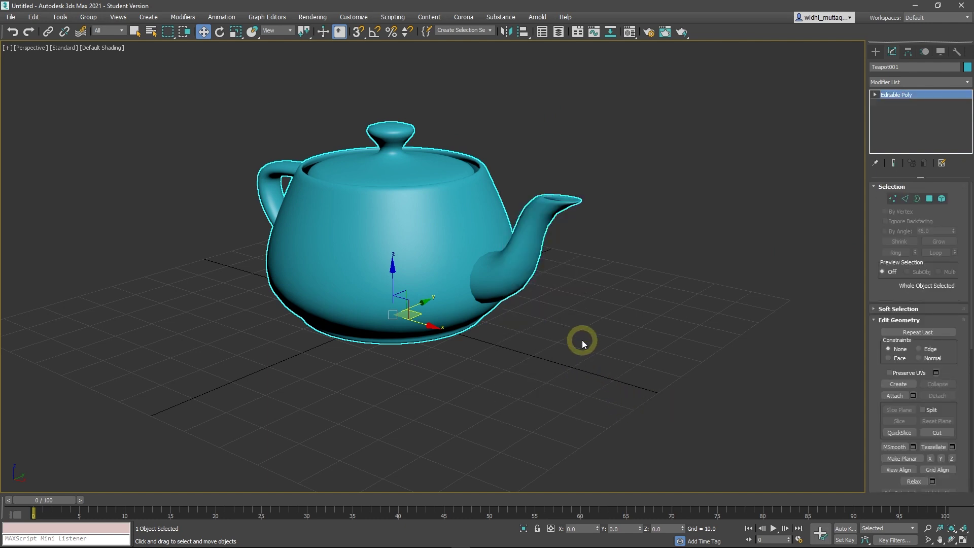
key(F4)
alt+middle_drag(582, 340, 497, 337)
scroll(438, 329, up, 2)
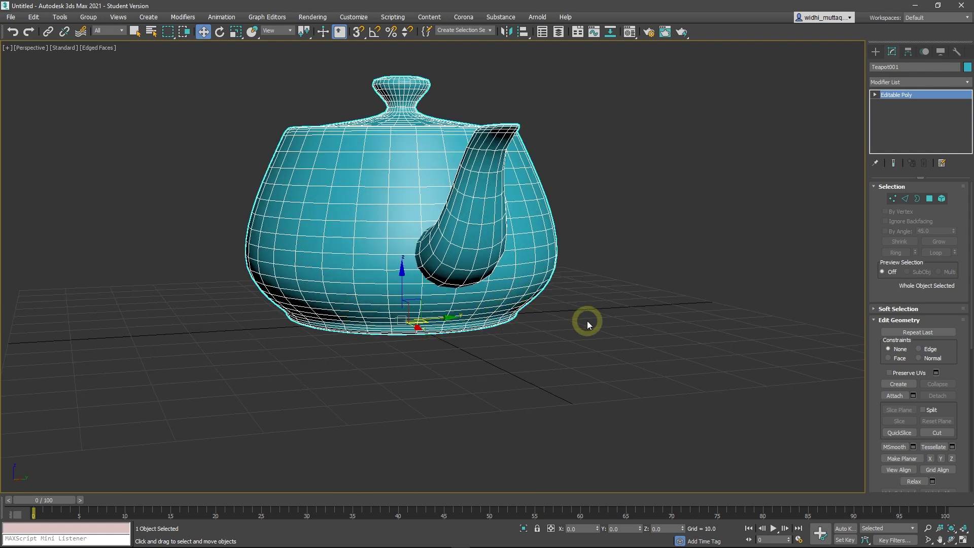
key(2)
alt+middle_drag(512, 324, 430, 305)
scroll(428, 306, up, 2)
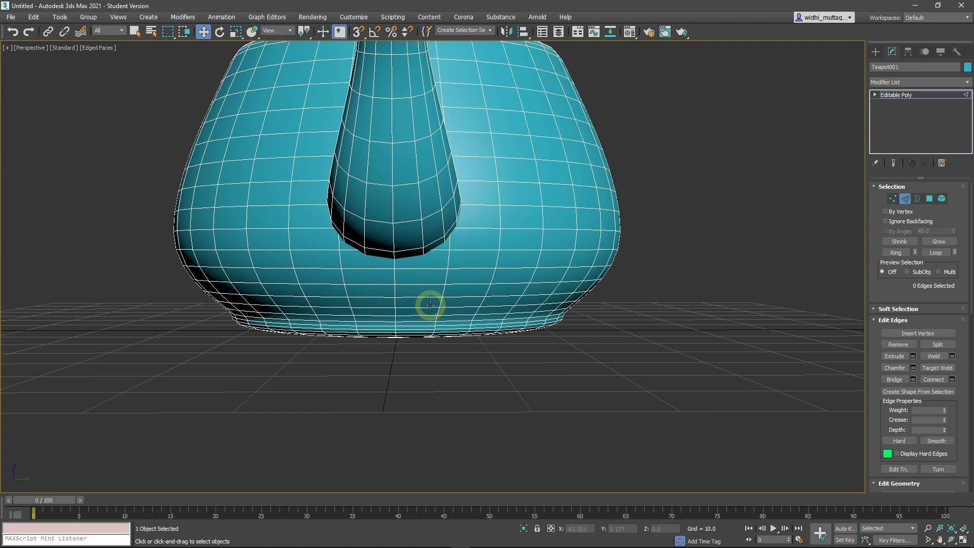
Step: Select a twelve-edge path along the lower body with Point To Point selection
click(565, 274)
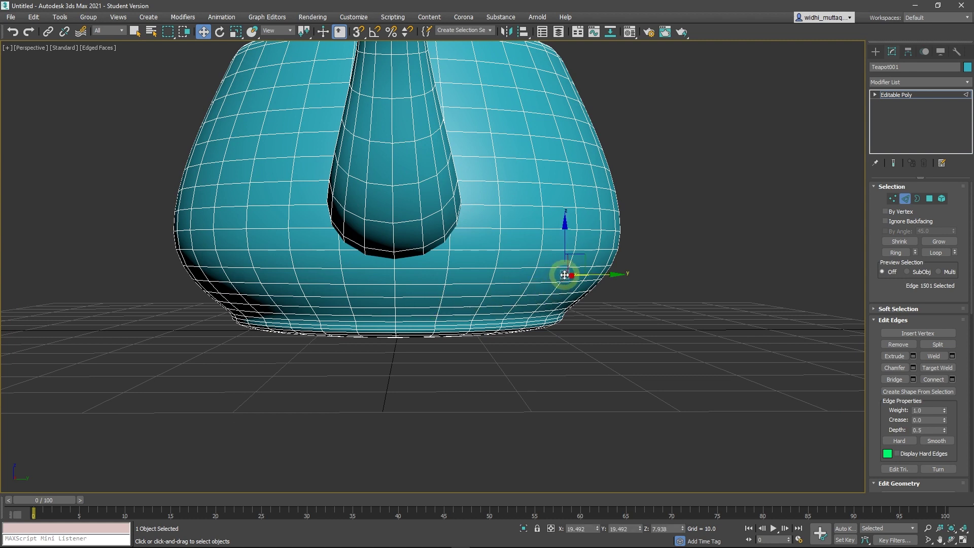
ctrl+click(557, 282)
ctrl+click(526, 295)
ctrl+click(467, 297)
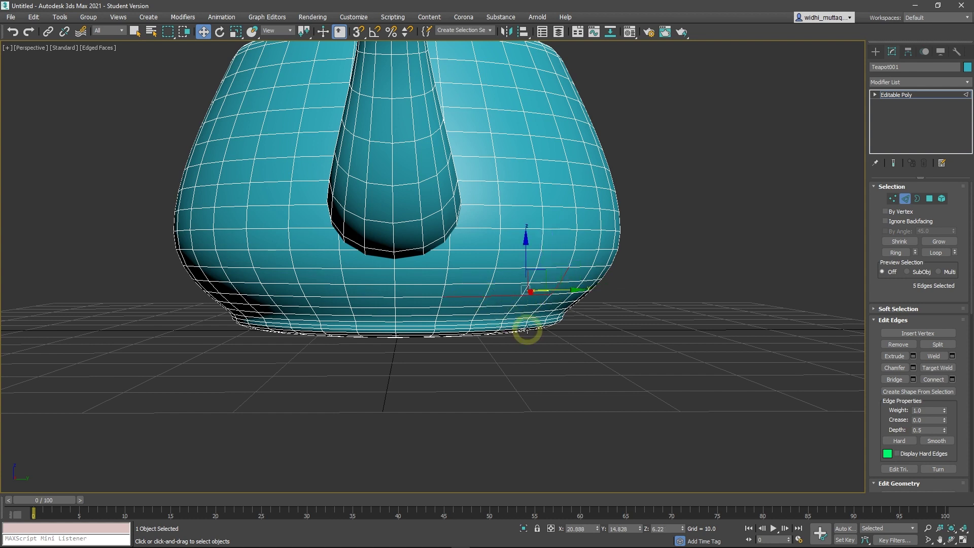
click(611, 343)
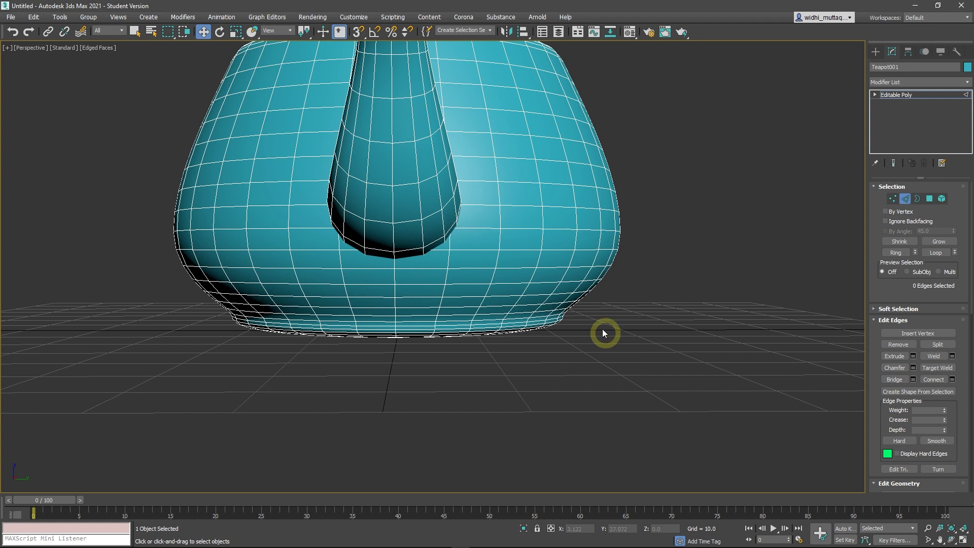
key(ctrl+shift+p)
click(561, 285)
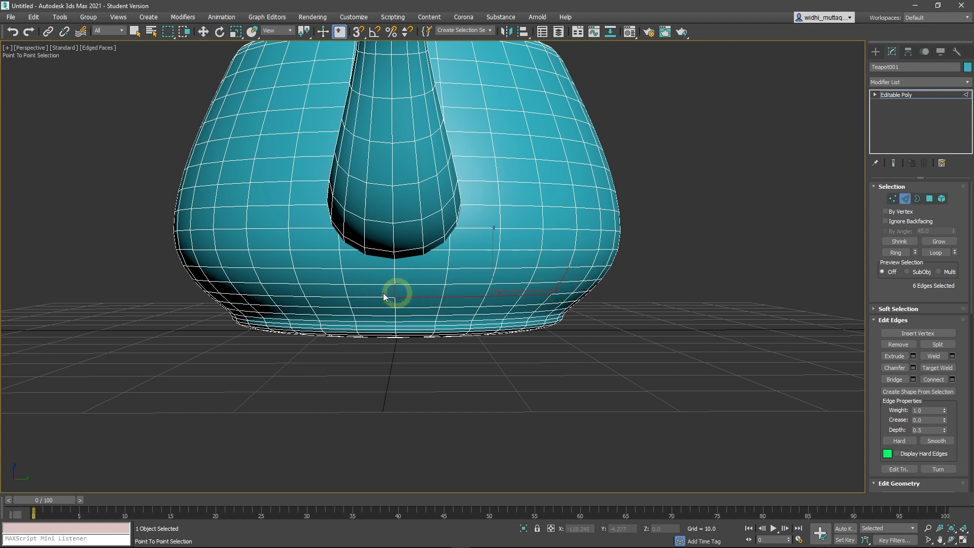
click(259, 294)
click(225, 273)
Step: Move the twelve selected edges sideways to form a flap near the base
key(w)
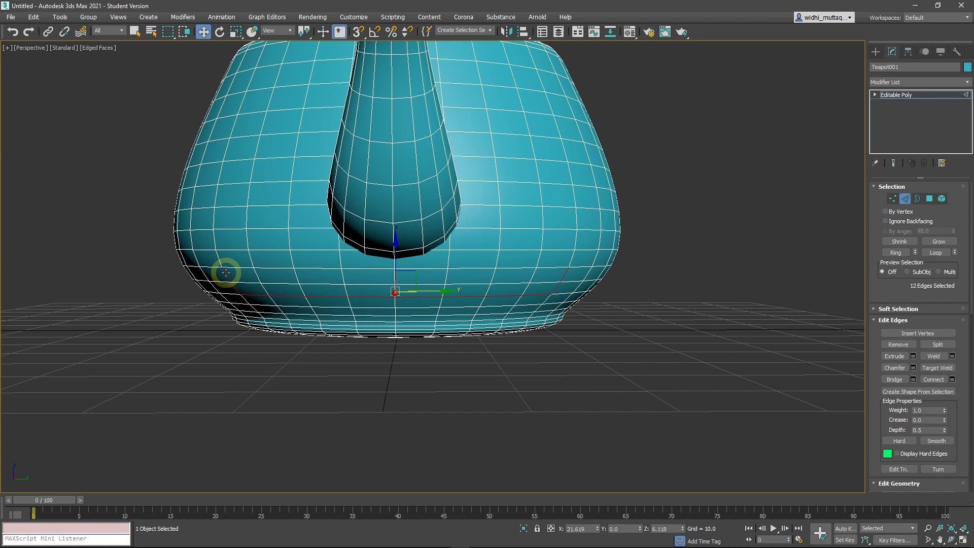
alt+middle_drag(276, 320, 500, 351)
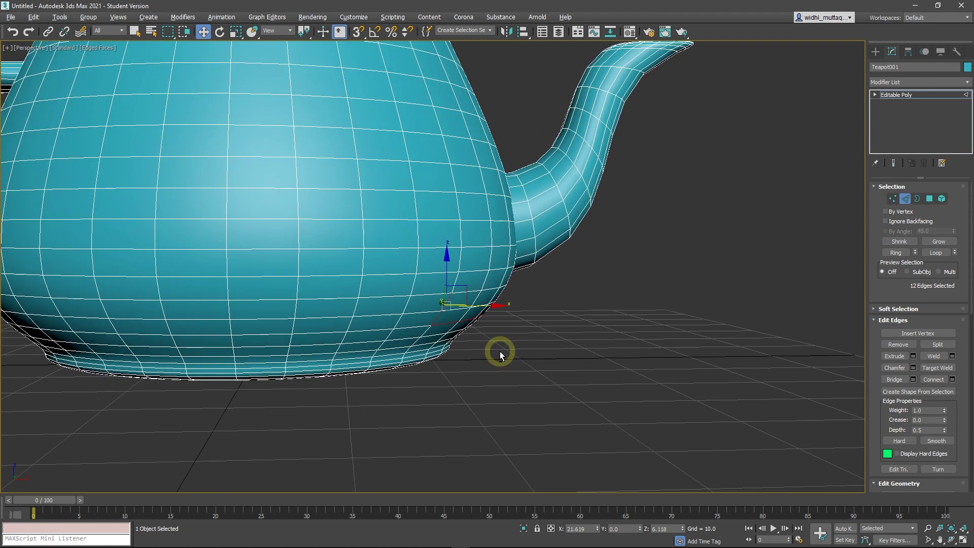
mouse_move(495, 304)
mouse_down()
mouse_move(459, 306)
mouse_move(431, 285)
mouse_up()
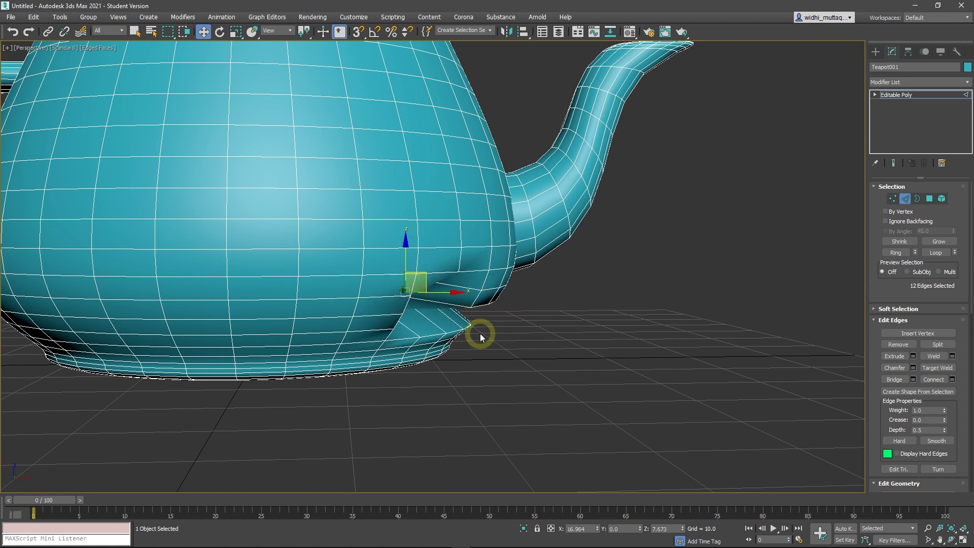
scroll(479, 334, down, 4)
mouse_move(531, 318)
alt+middle_down()
mouse_move(436, 320)
mouse_move(458, 348)
mouse_move(524, 321)
mouse_move(524, 338)
alt+middle_up()
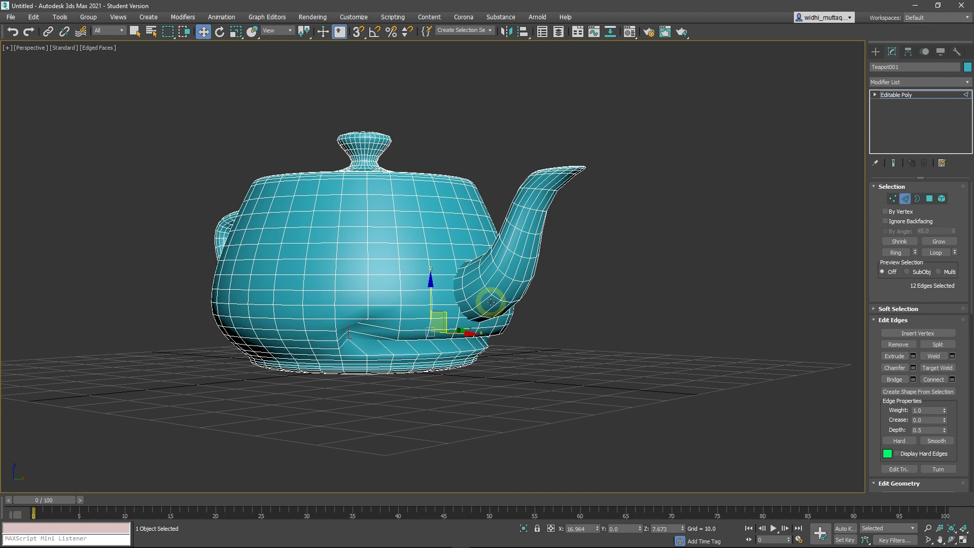
Step: Select the spout element and rotate it with angle snap enabled
key(5)
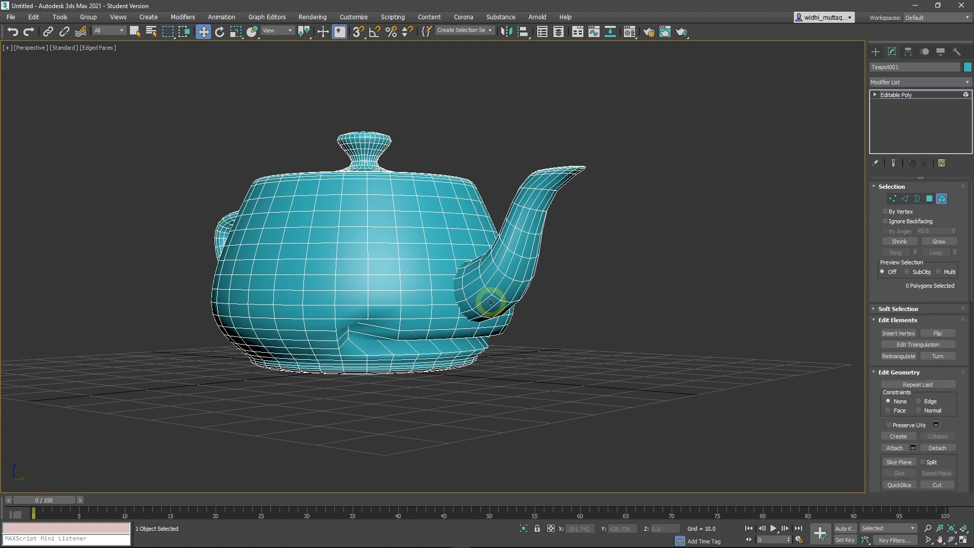
click(510, 270)
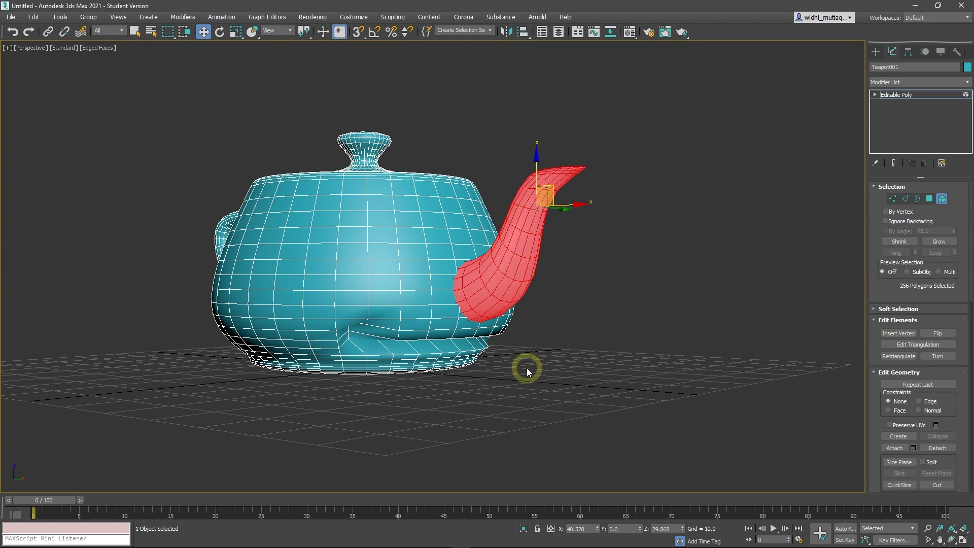
key(e)
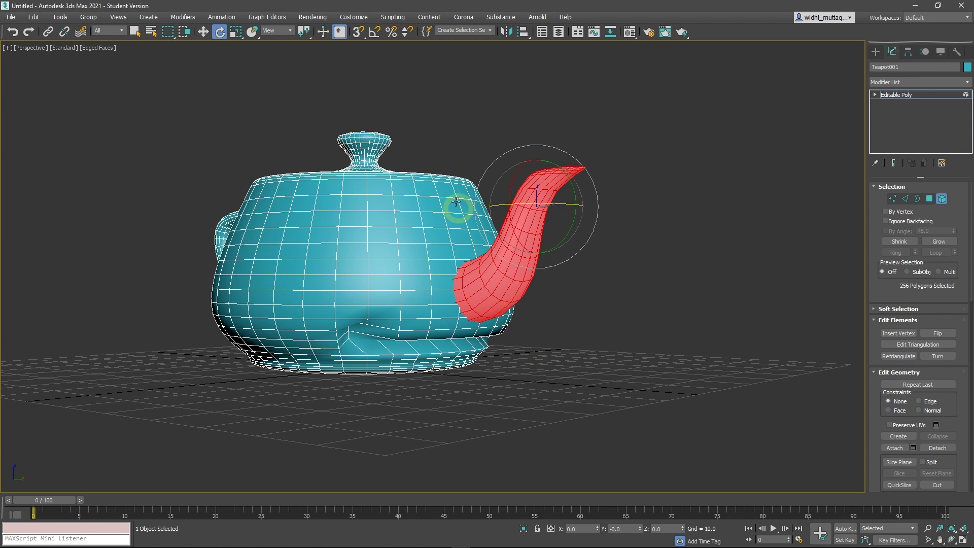
click(375, 37)
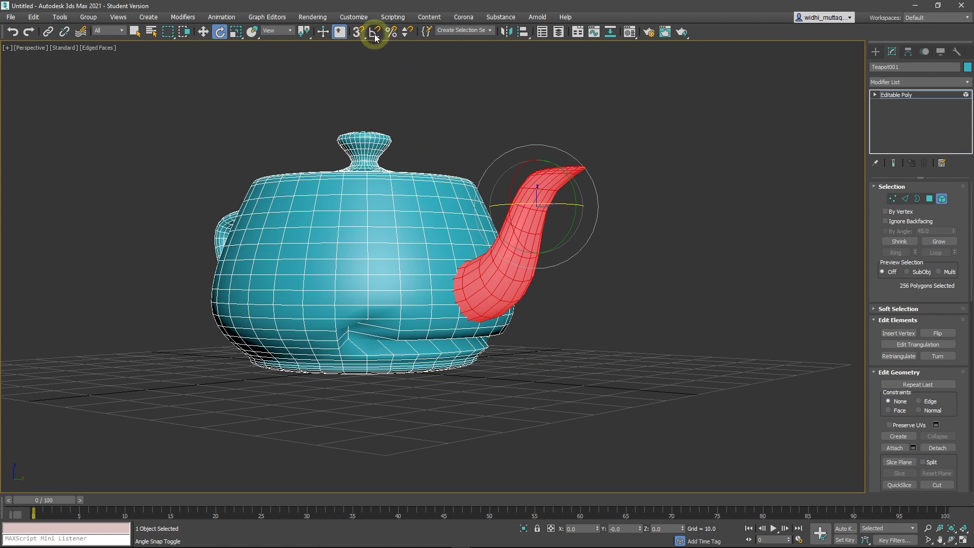
click(376, 35)
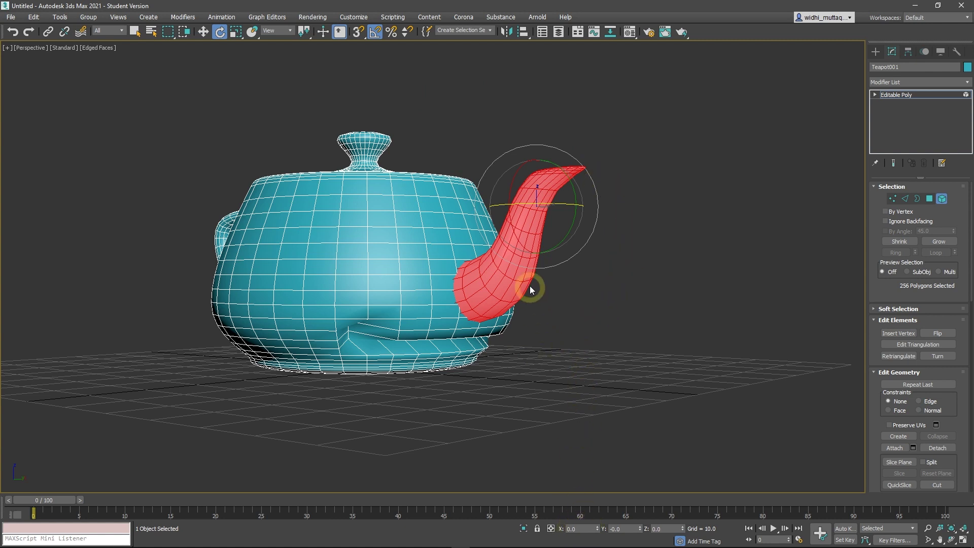
drag(524, 250, 509, 112)
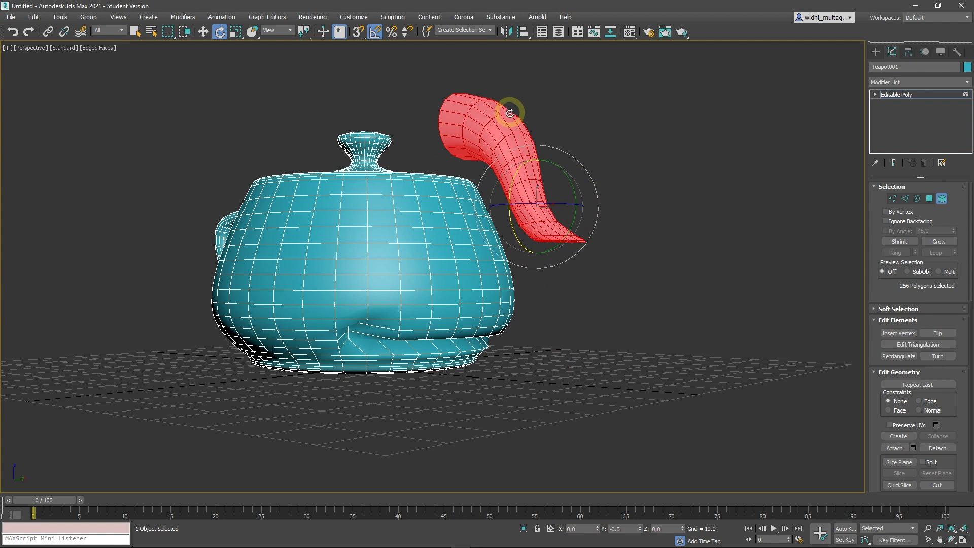
Step: Move the spout straight down below the body so it droops like a trunk
right_click(625, 250)
click(637, 260)
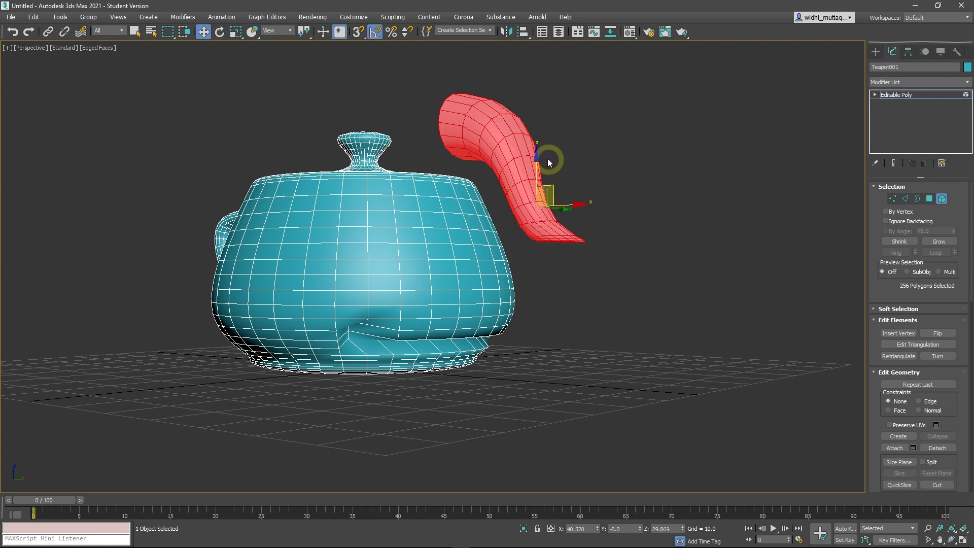
mouse_move(537, 161)
mouse_down()
mouse_move(540, 346)
mouse_move(539, 329)
mouse_up()
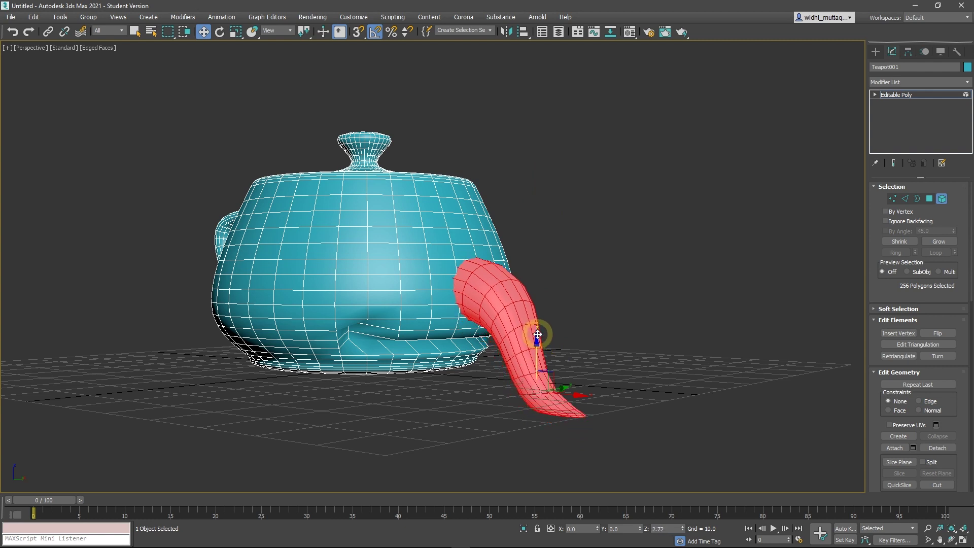
mouse_move(476, 354)
alt+middle_down()
mouse_move(374, 348)
mouse_move(474, 407)
mouse_move(555, 319)
mouse_move(573, 362)
mouse_move(507, 344)
alt+middle_up()
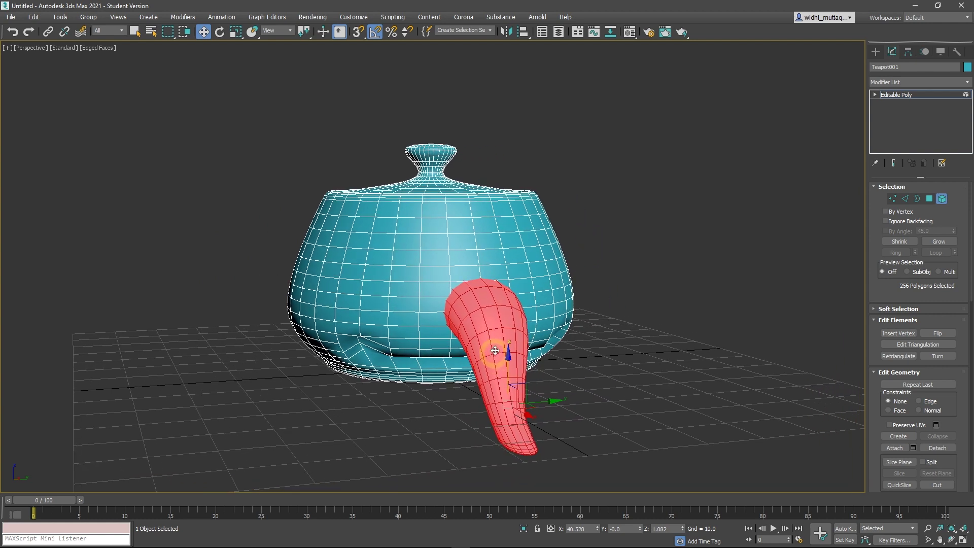
scroll(496, 319, up, 3)
Step: Select three-polygon patches on both sides of the trunk and push them inward and down
key(4)
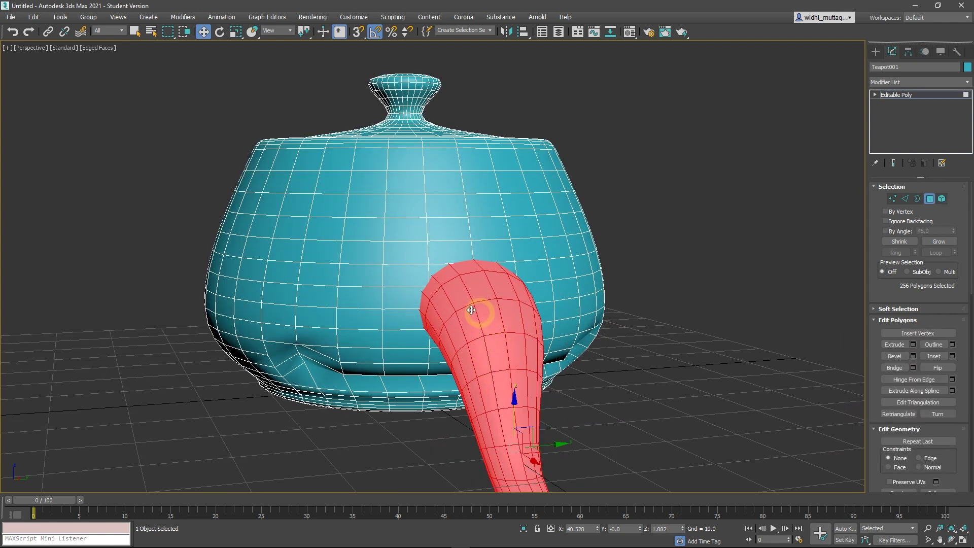
click(365, 275)
ctrl+click(375, 252)
ctrl+click(373, 231)
alt+middle_drag(523, 332, 498, 331)
ctrl+click(579, 276)
ctrl+click(575, 254)
ctrl+click(574, 234)
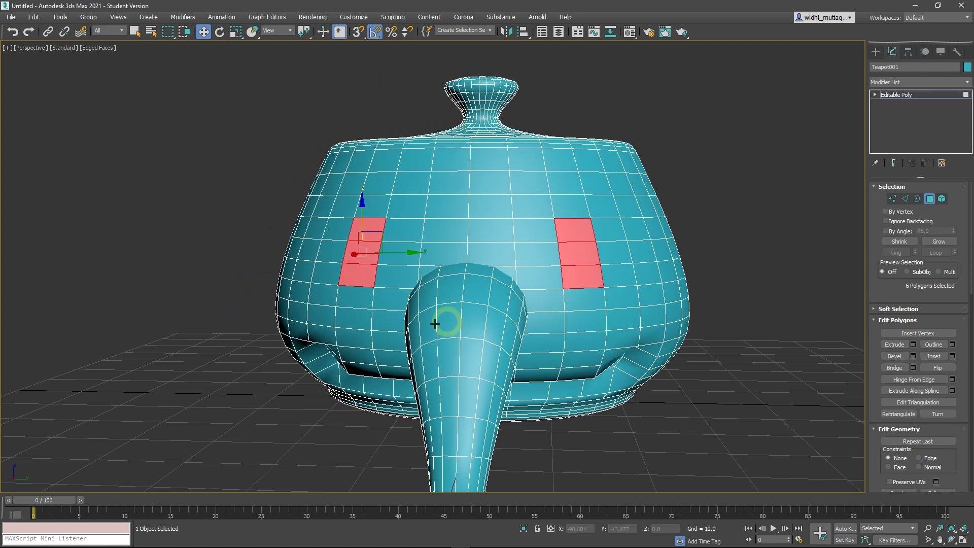
alt+middle_drag(411, 328, 515, 330)
drag(539, 261, 502, 263)
alt+middle_drag(525, 320, 437, 318)
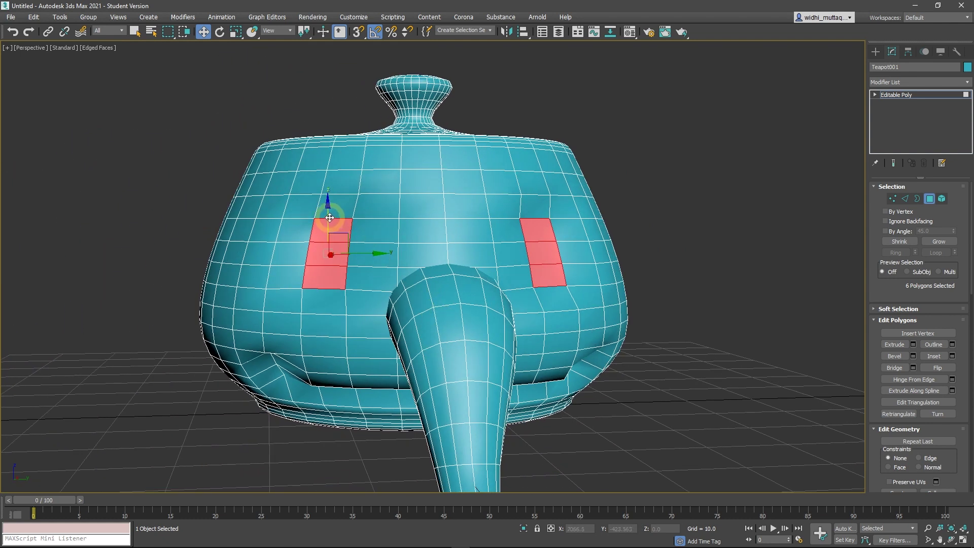
drag(330, 218, 330, 231)
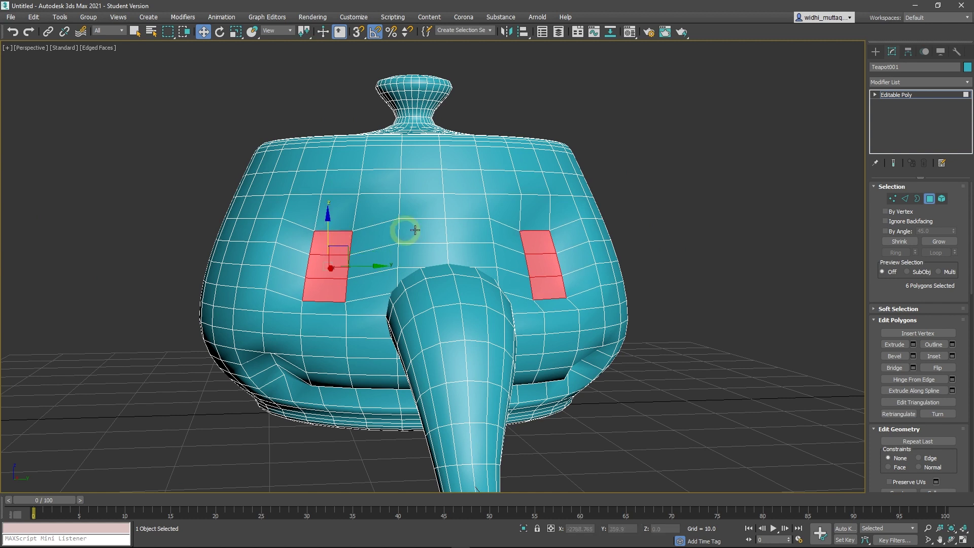
Step: Raise two matching polygons on the upper body, then clear the selection
click(531, 188)
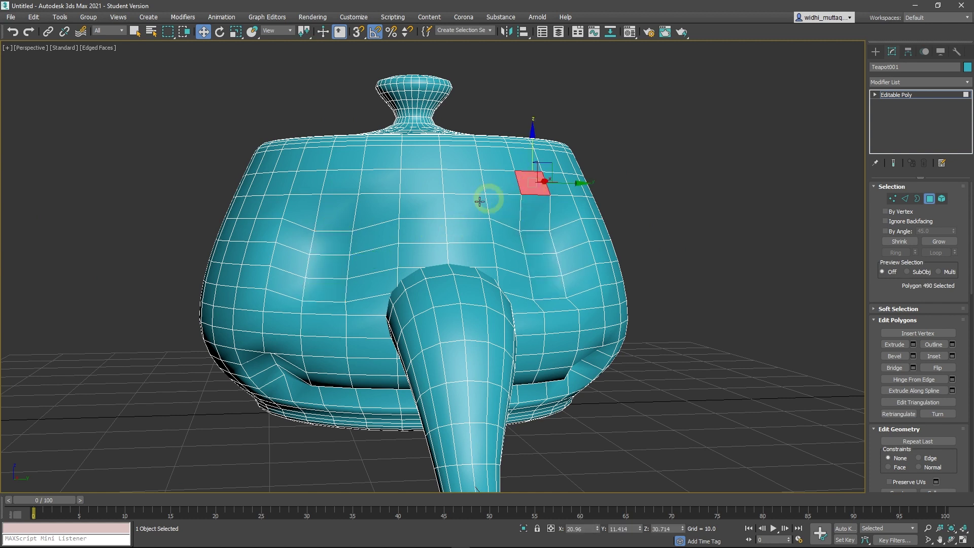
ctrl+click(347, 184)
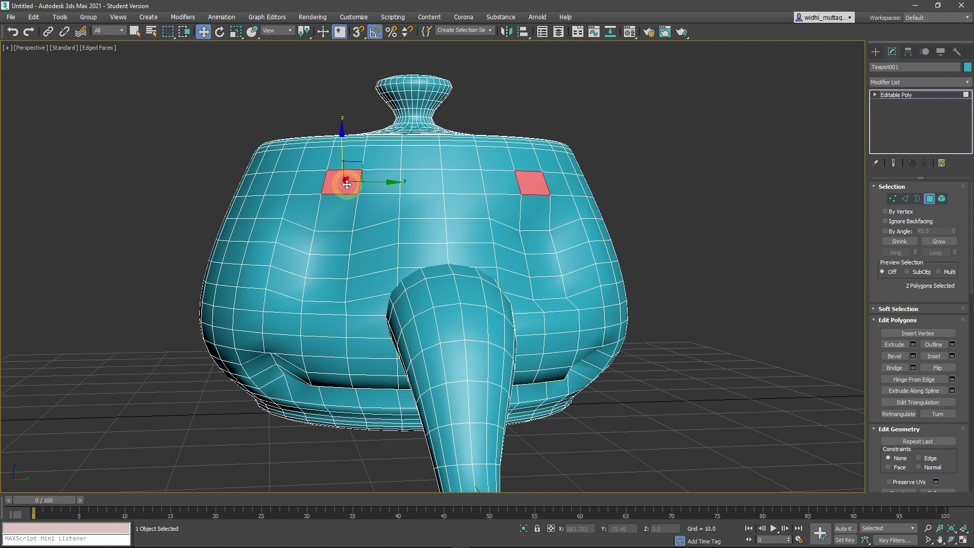
drag(342, 152, 348, 131)
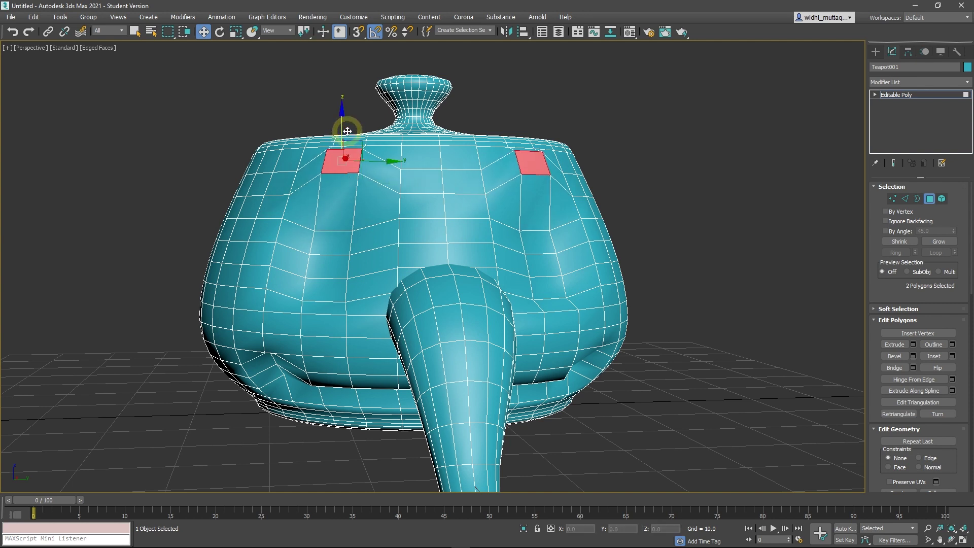
alt+middle_drag(494, 243, 498, 285)
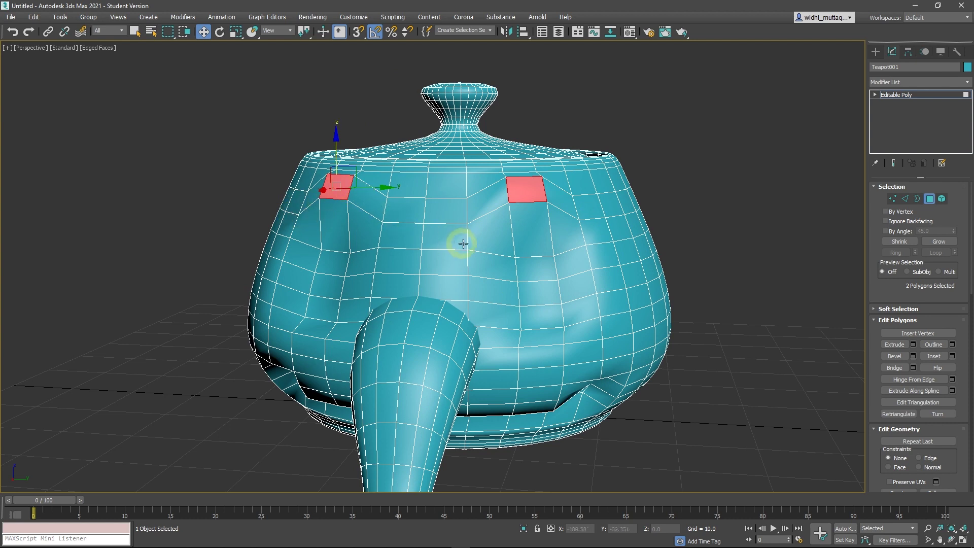
click(699, 224)
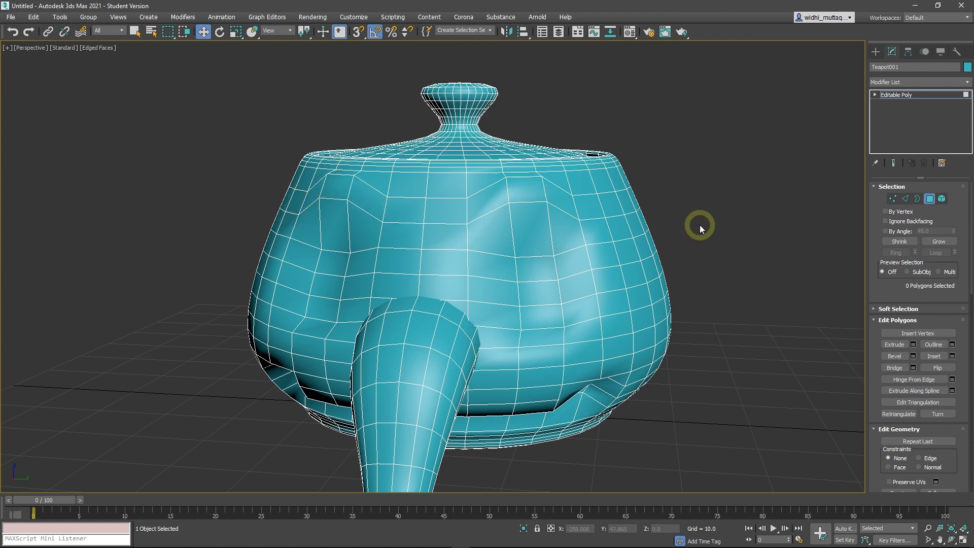
Step: Pull a point-to-point strip of eight upper-front polygons outward along X, then leave Polygon level
key(alt+p)
click(563, 202)
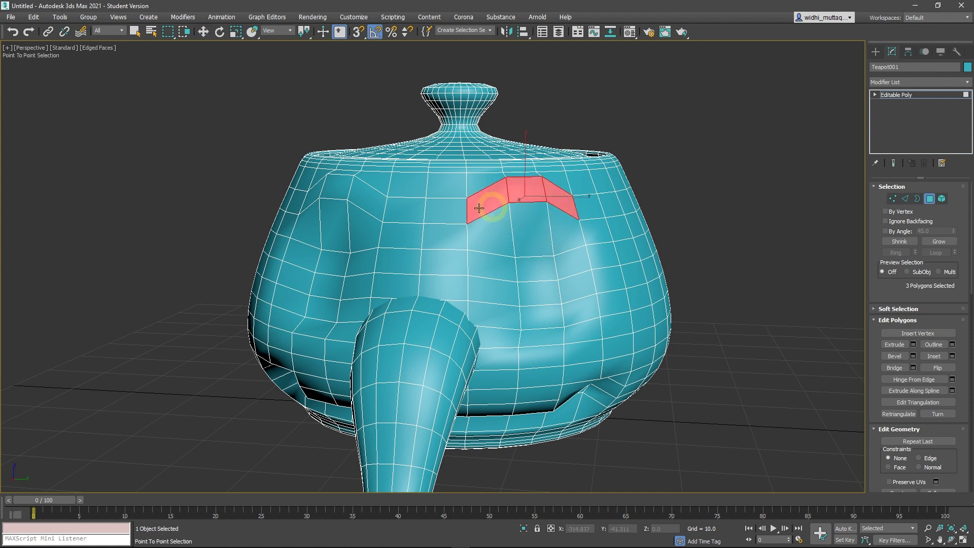
click(314, 197)
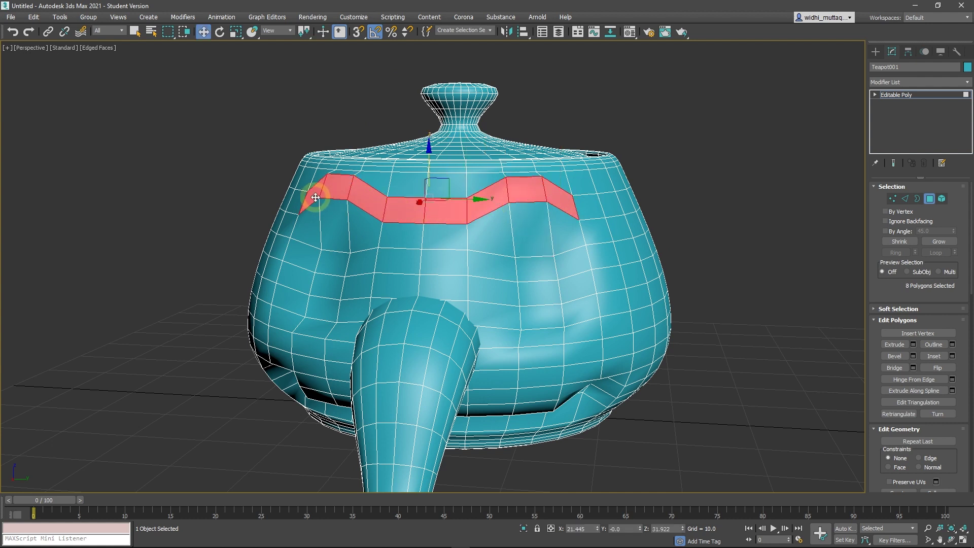
alt+middle_drag(356, 263, 465, 257)
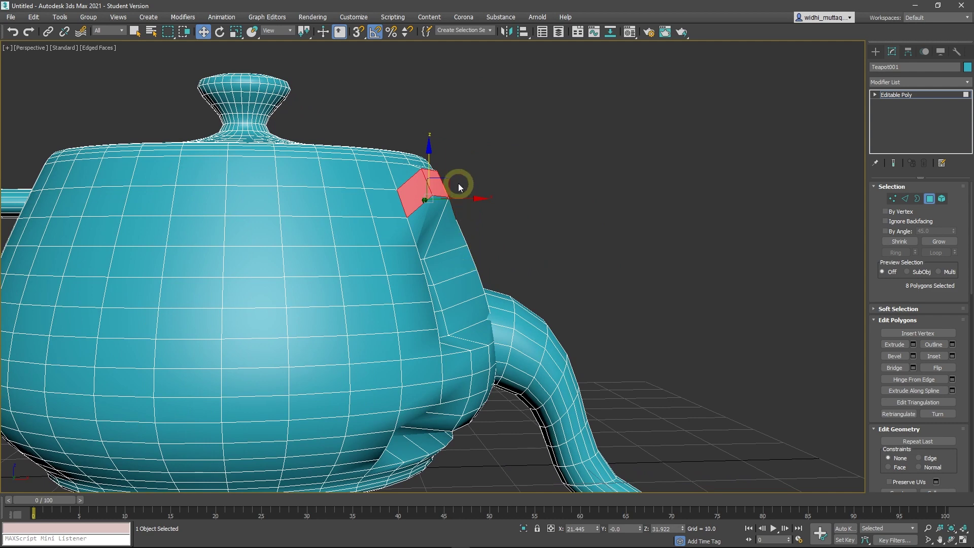
drag(450, 179, 480, 183)
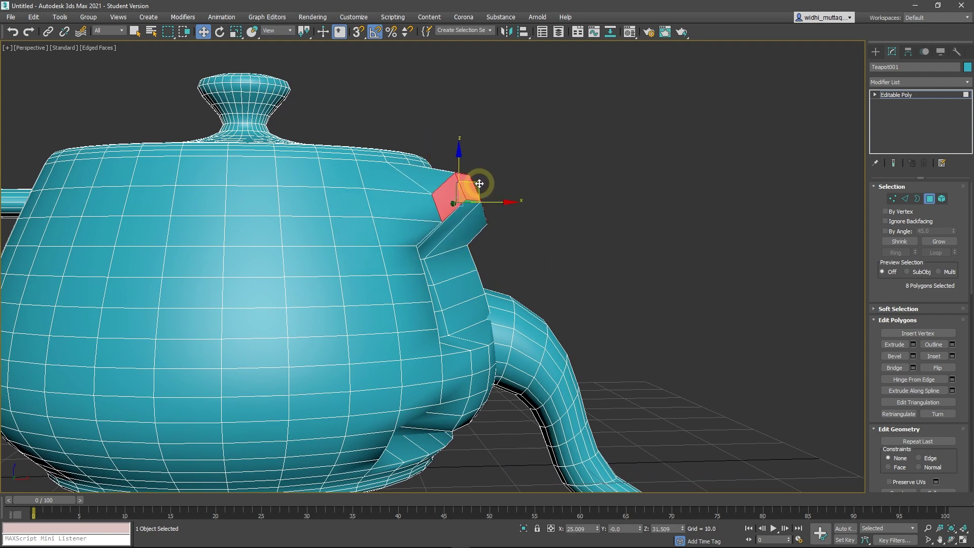
mouse_move(570, 281)
alt+middle_down()
mouse_move(426, 279)
mouse_move(476, 278)
mouse_move(446, 284)
alt+middle_up()
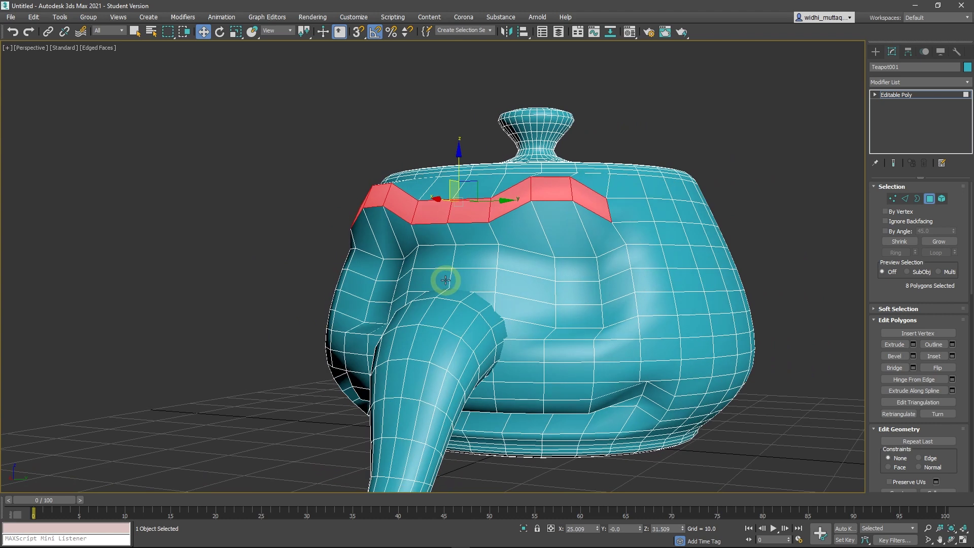
key(4)
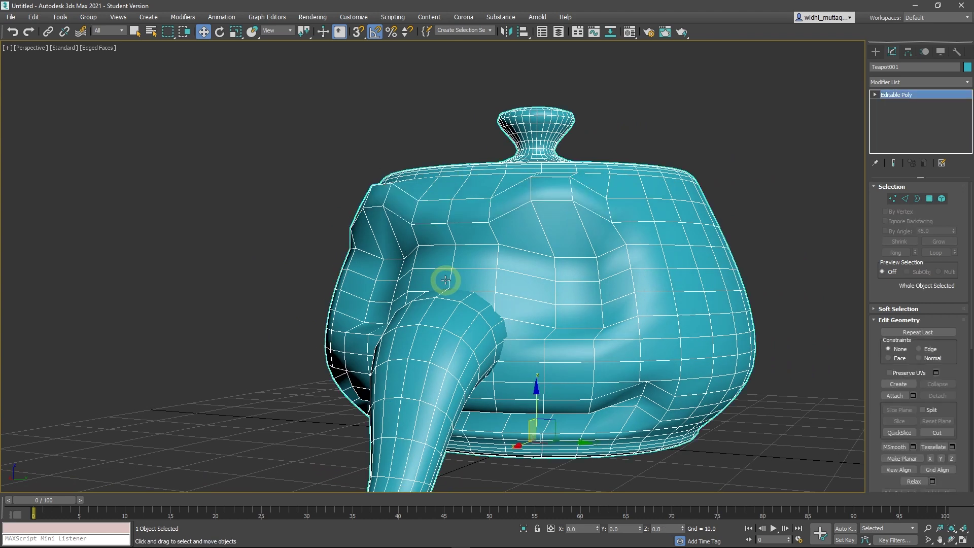
Step: Turn off Edged Faces and orbit around the smooth-shaded teapot to face the trunk
key(F4)
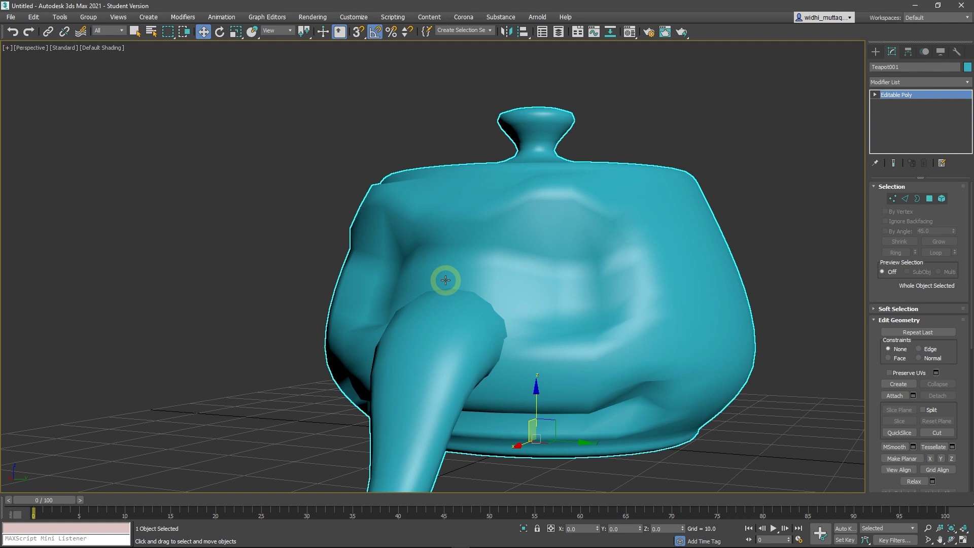
scroll(446, 280, down, 3)
mouse_move(466, 315)
alt+middle_down()
mouse_move(445, 305)
mouse_move(540, 307)
mouse_move(403, 306)
mouse_move(453, 320)
mouse_move(518, 304)
alt+middle_up()
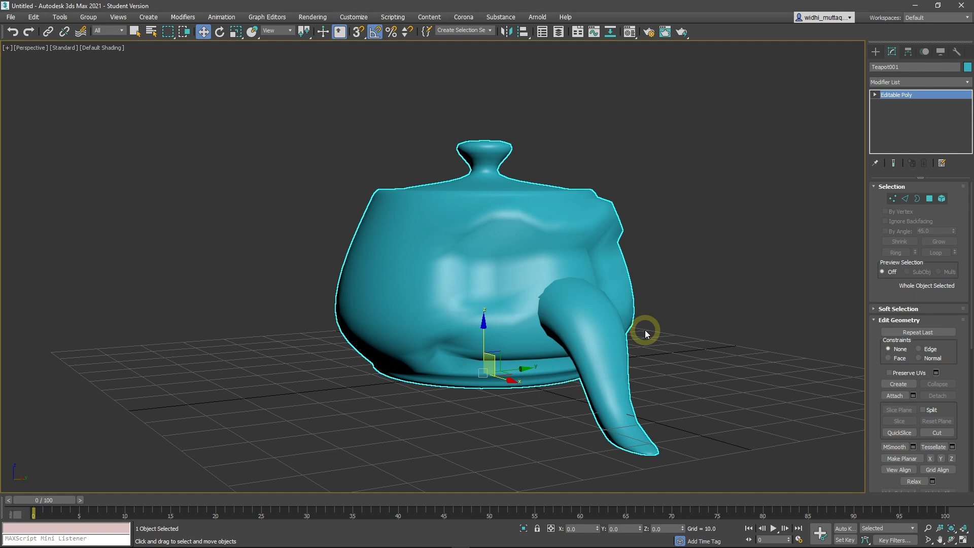
alt+middle_drag(641, 333, 587, 331)
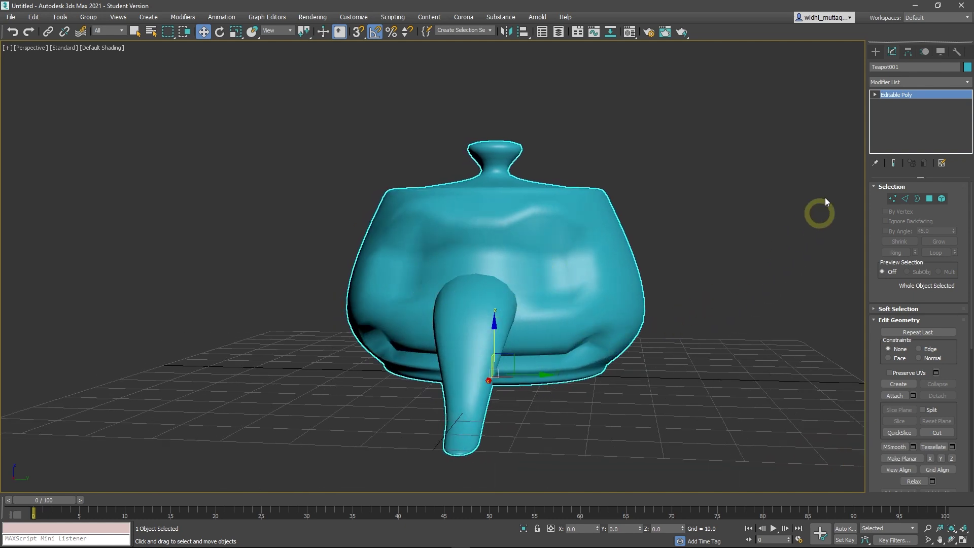
Step: Create two matching AutoGrid spheres either side of the trunk as eyes, then select the left one
click(876, 52)
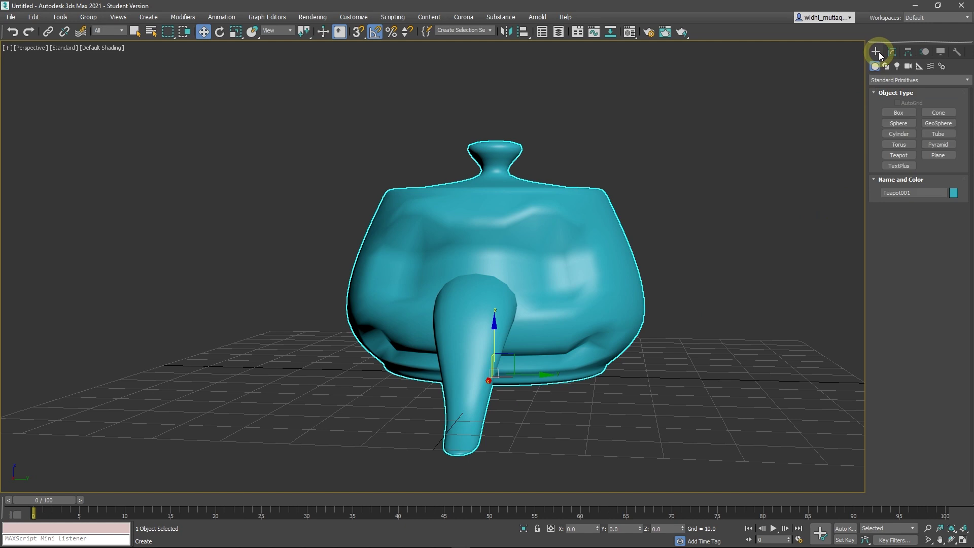
click(897, 125)
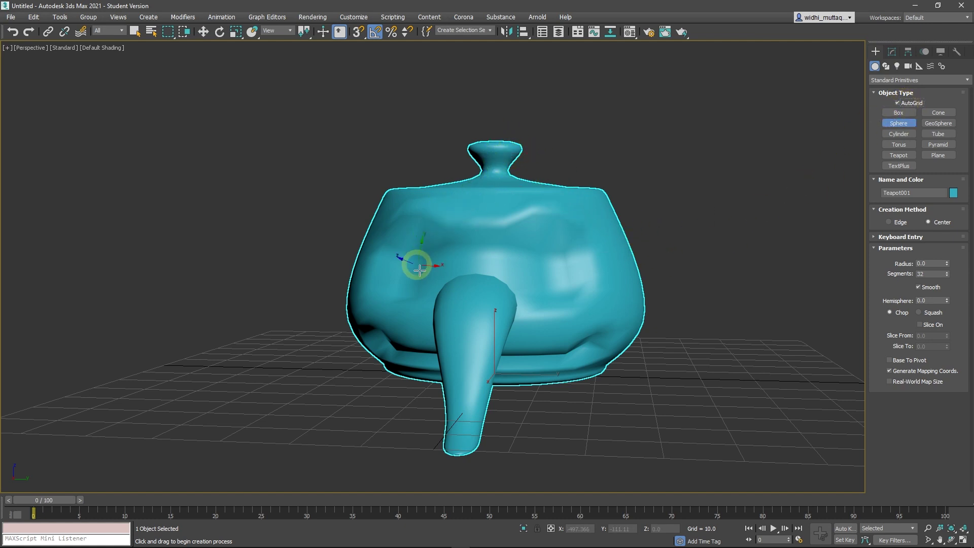
drag(546, 272, 566, 311)
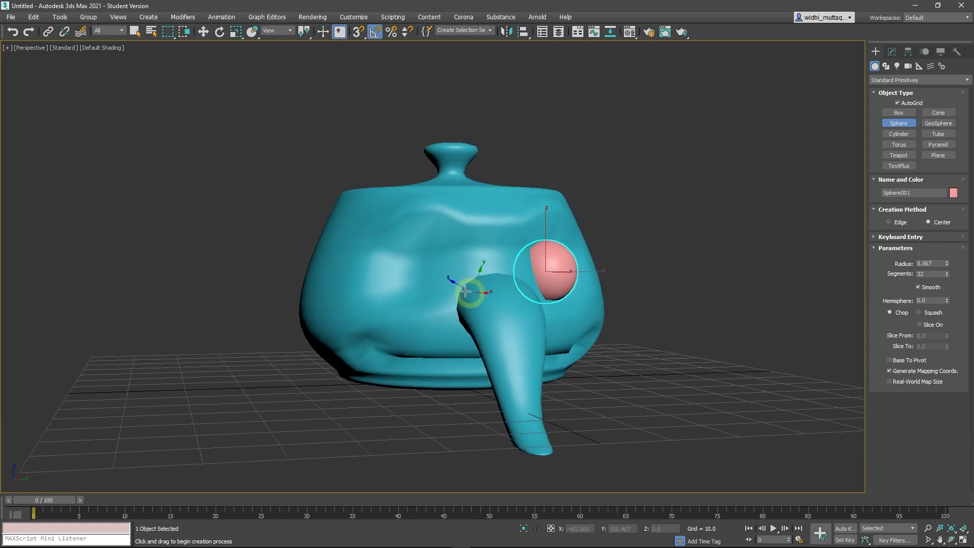
mouse_move(423, 273)
mouse_down()
mouse_move(431, 295)
mouse_move(515, 322)
mouse_up()
alt+middle_drag(515, 322, 501, 325)
right_click(692, 305)
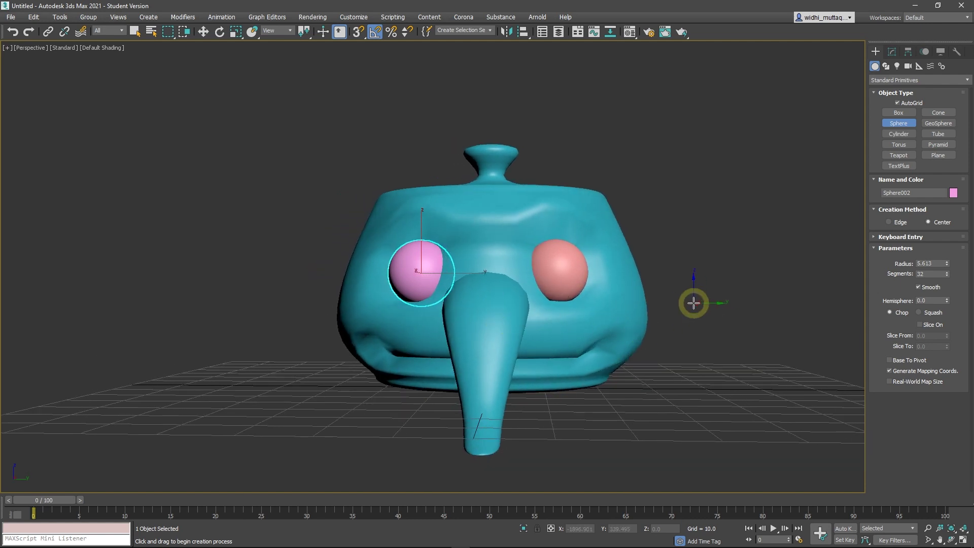
click(692, 306)
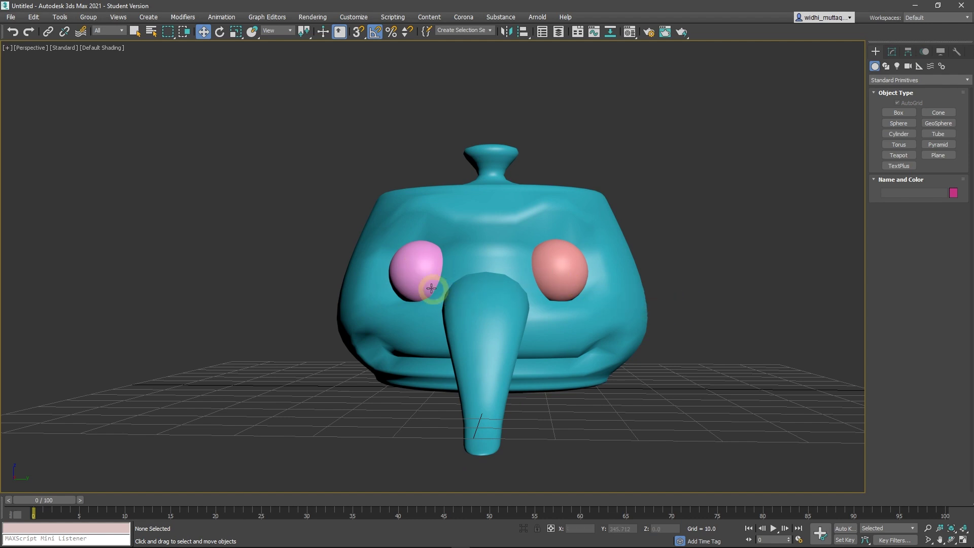
click(432, 288)
Step: Set the object colour of both eye spheres to white, then deselect and view the face
ctrl+click(566, 274)
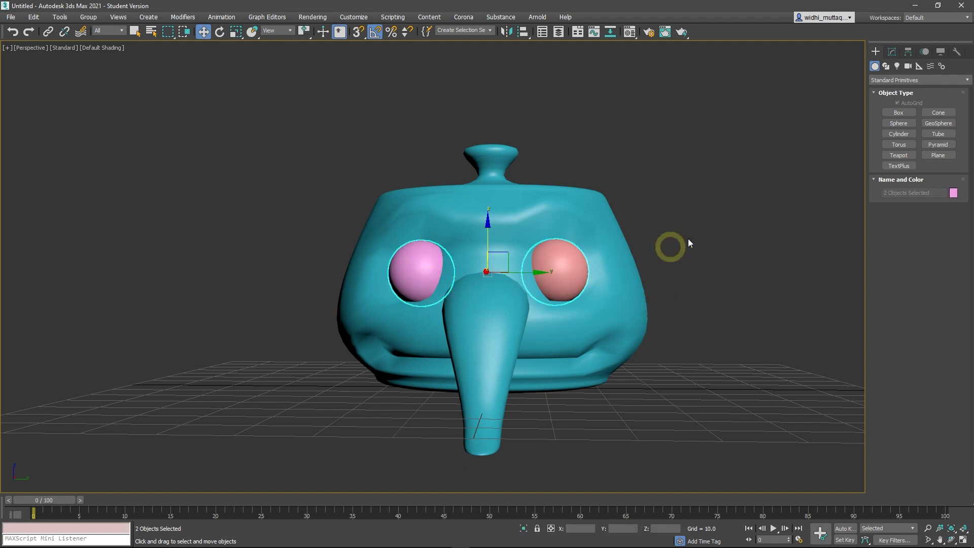
click(892, 51)
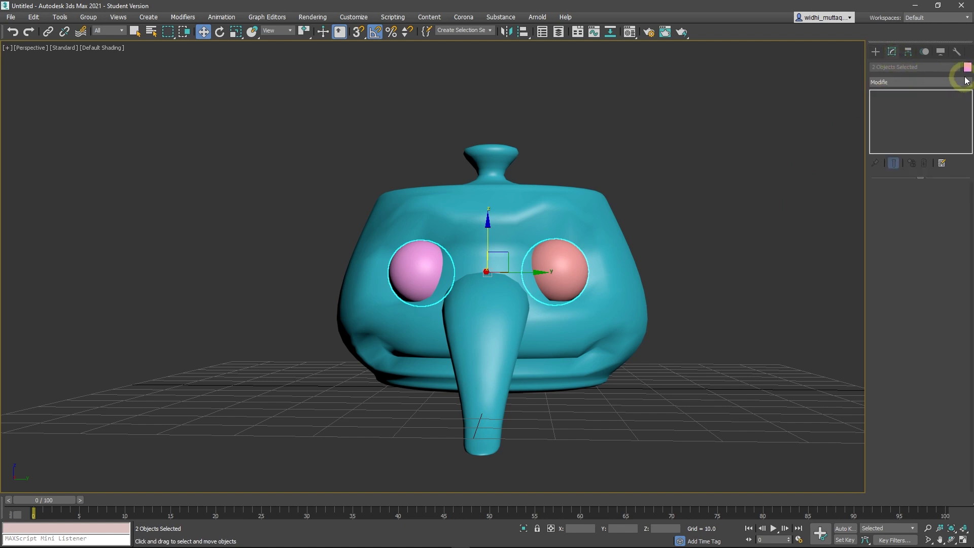
click(967, 68)
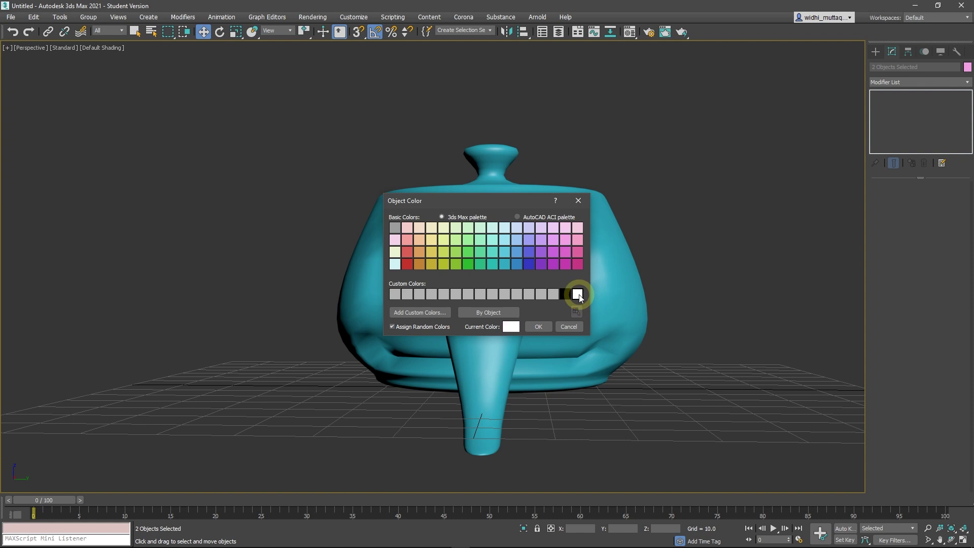
click(538, 326)
click(702, 342)
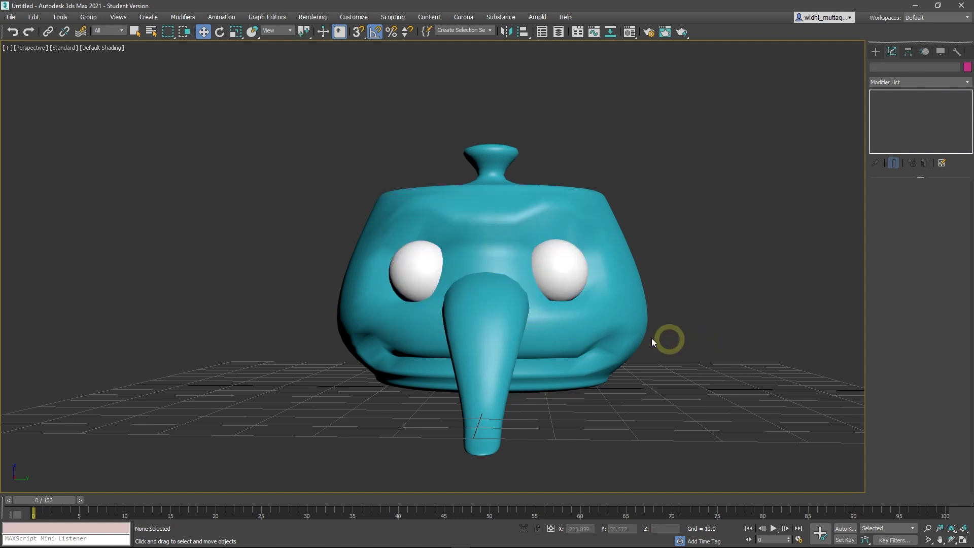
mouse_move(543, 330)
alt+middle_down()
mouse_move(496, 328)
mouse_move(600, 332)
mouse_move(594, 324)
alt+middle_up()
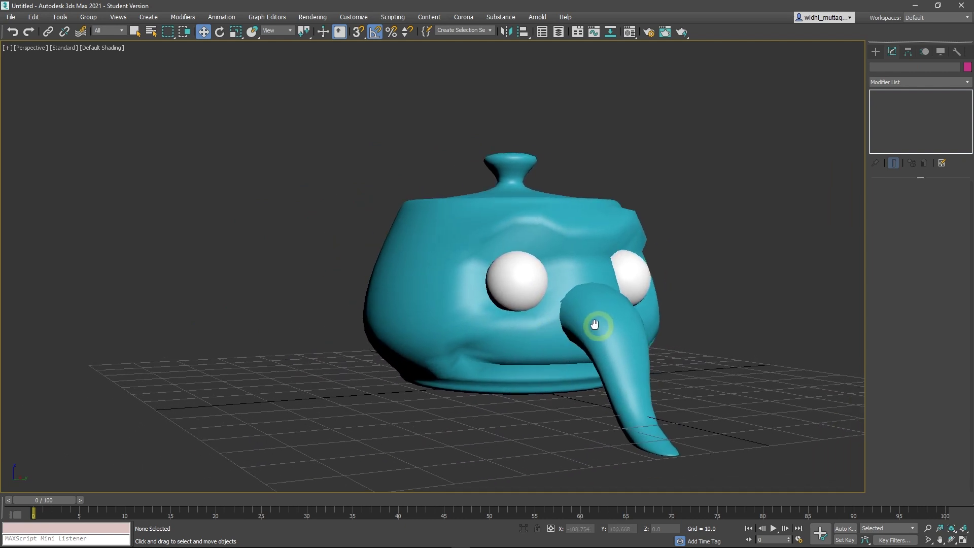